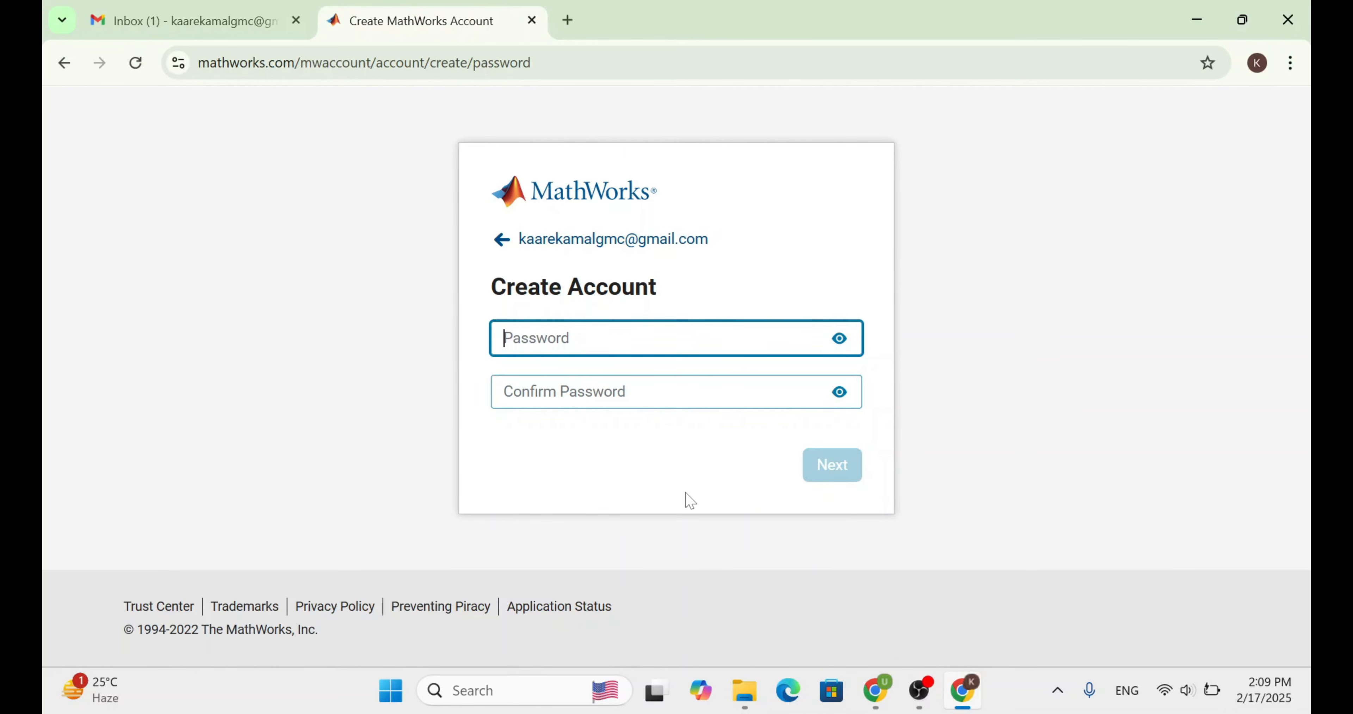
Enter the new account password, confirm it in the second field and submit the form
text(•••••••••••)
key(Tab)
text(••••)
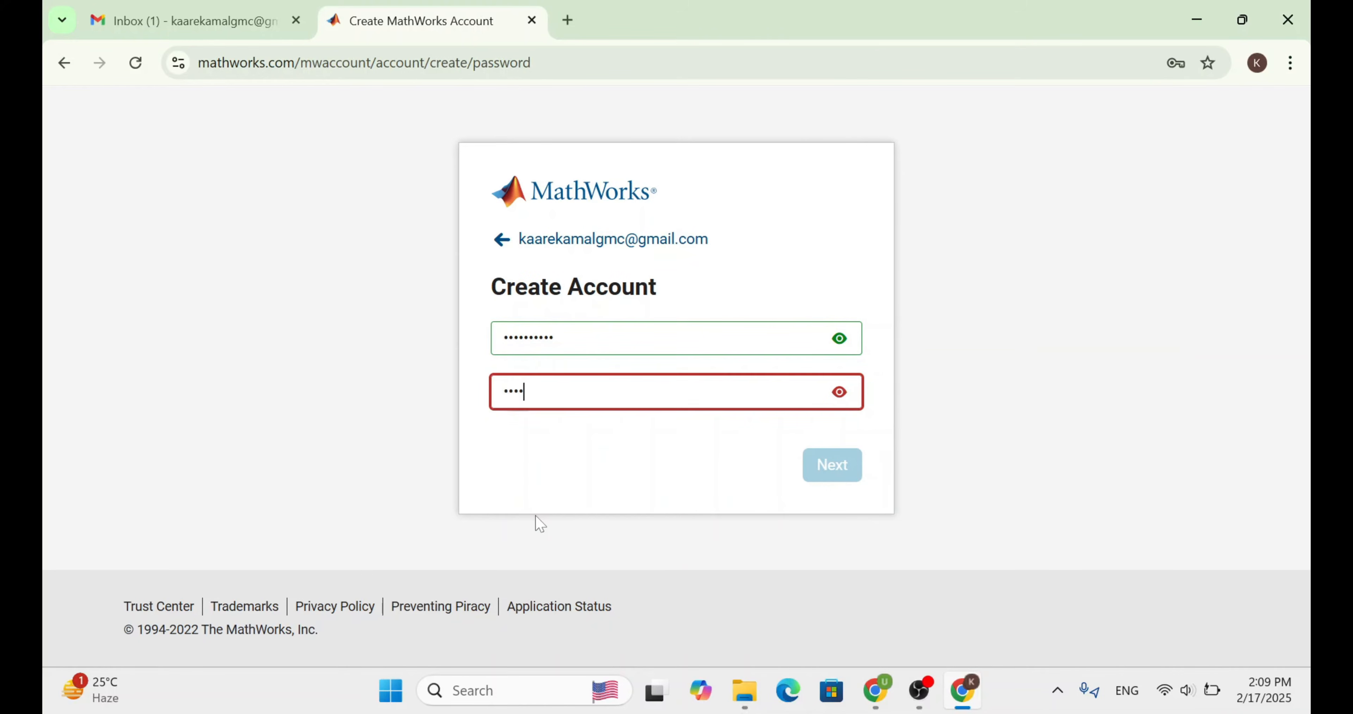
text(•••••••)
key(Return)
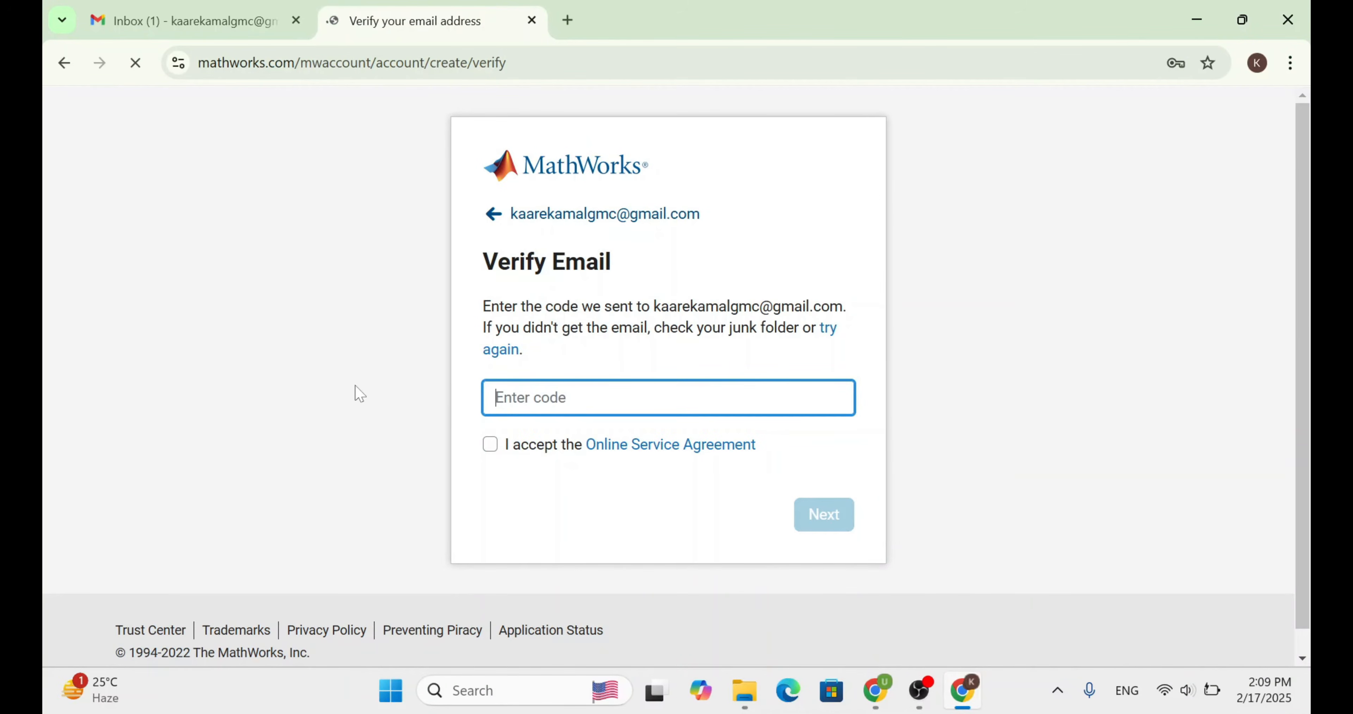
Copy the verification code from the MathWorks email, enter it in the code field, accept the Online Service Agreement and continue
click(146, 19)
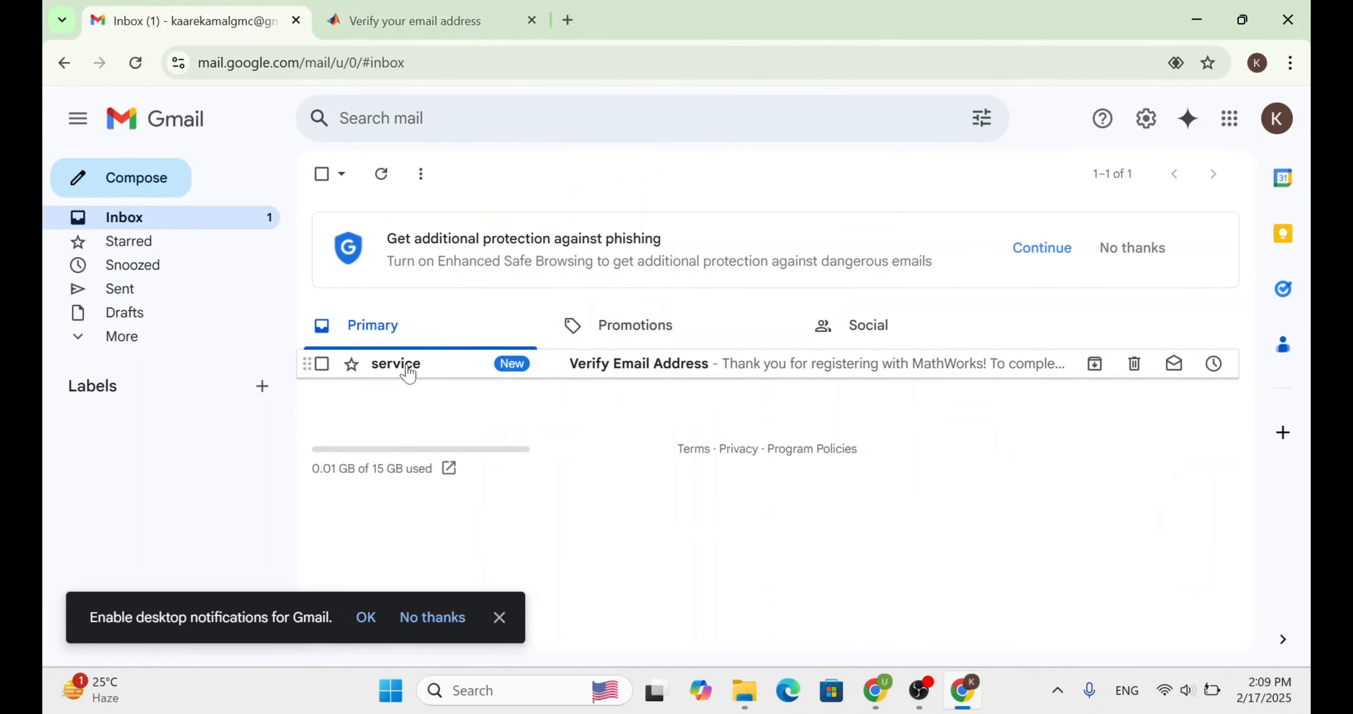
click(408, 372)
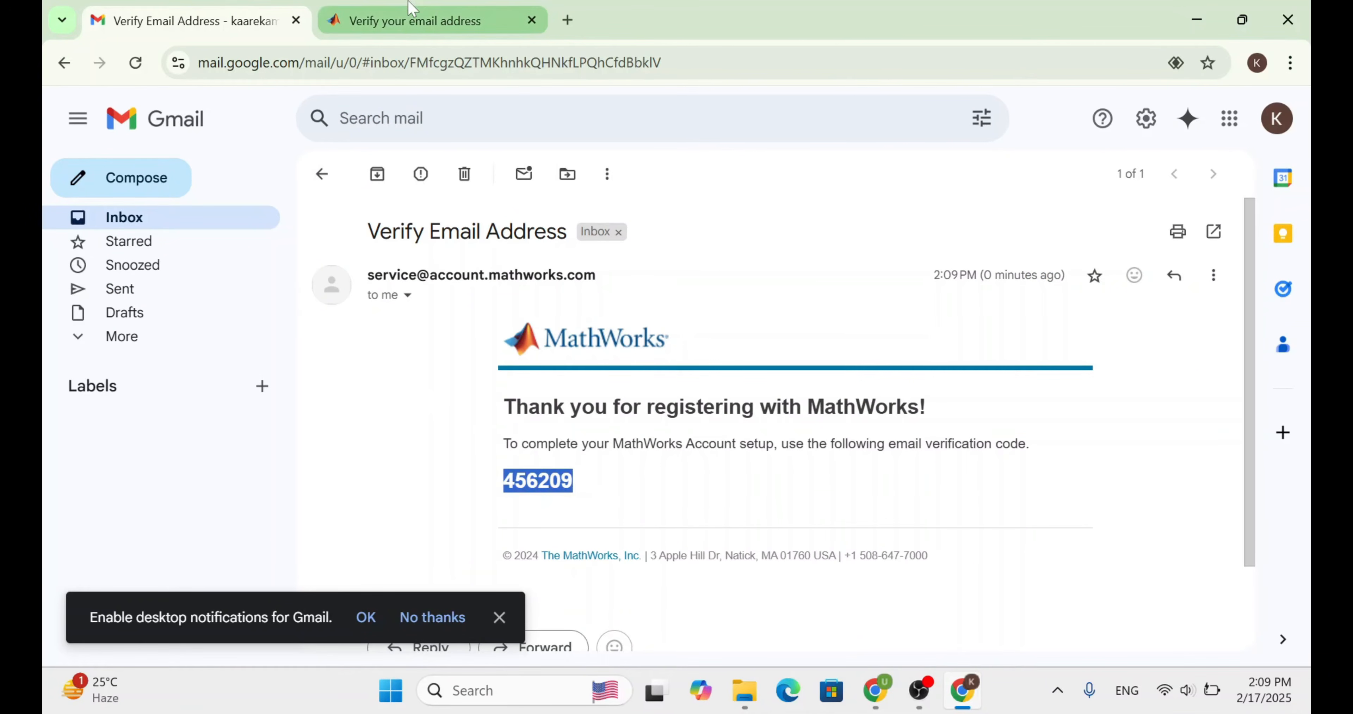
click(413, 20)
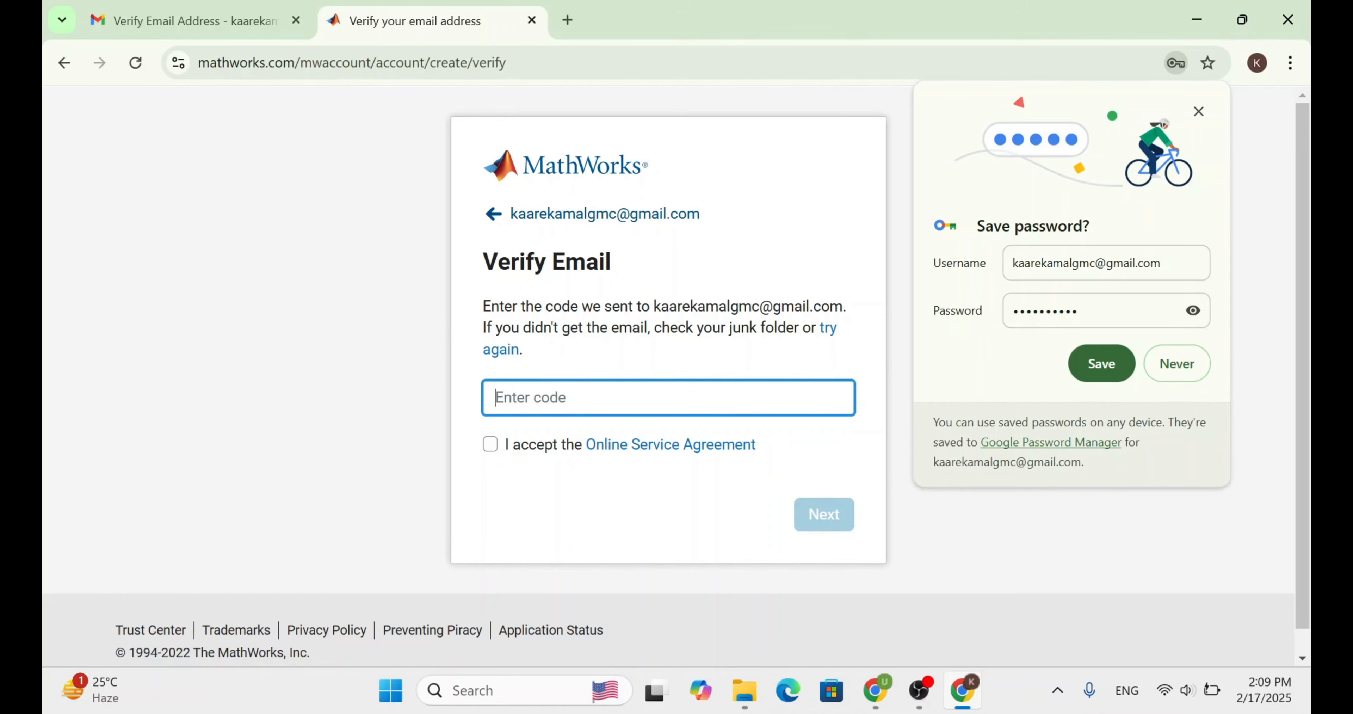
key(ctrl+v)
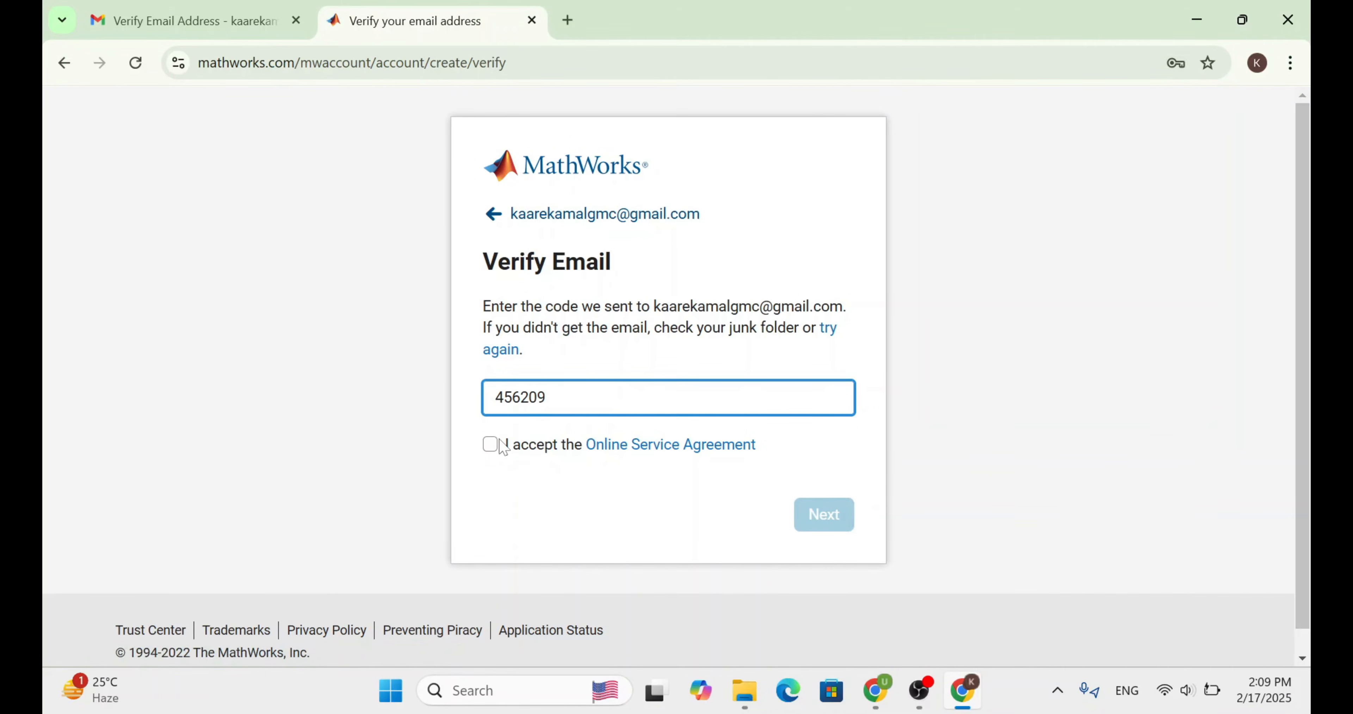
click(491, 445)
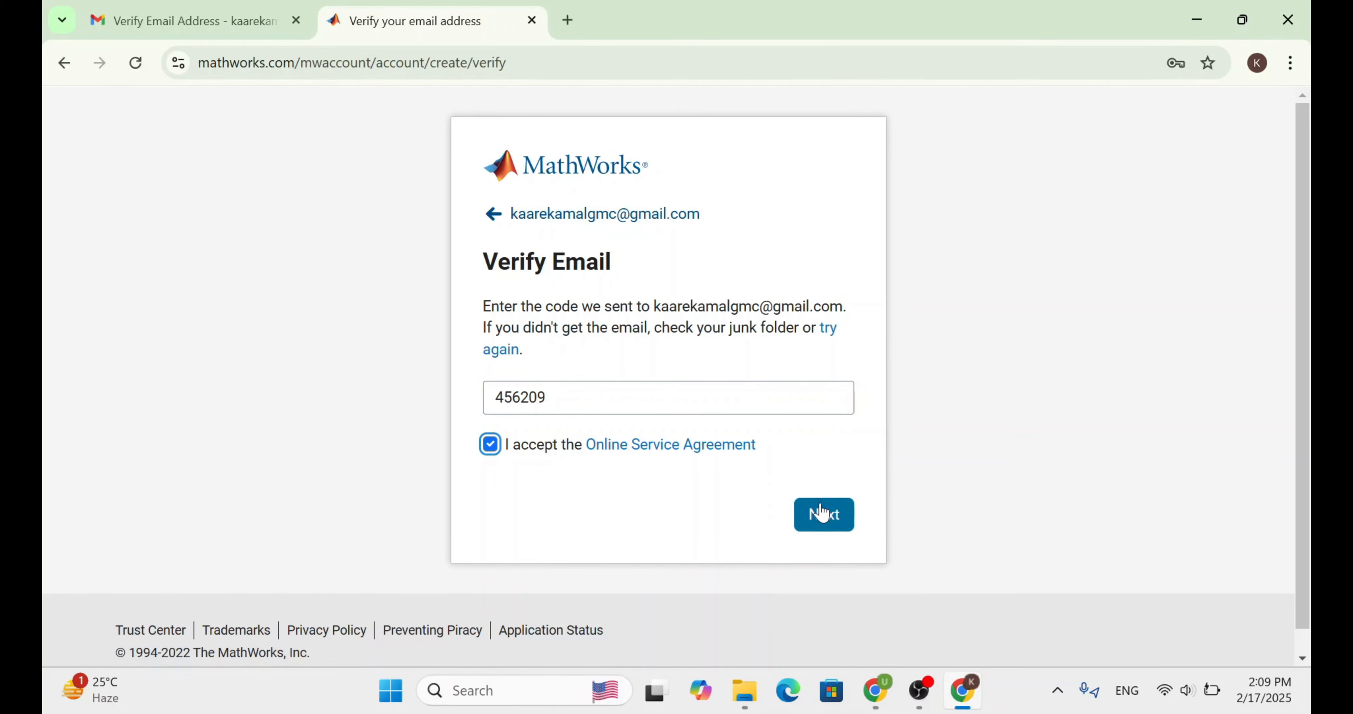
click(822, 513)
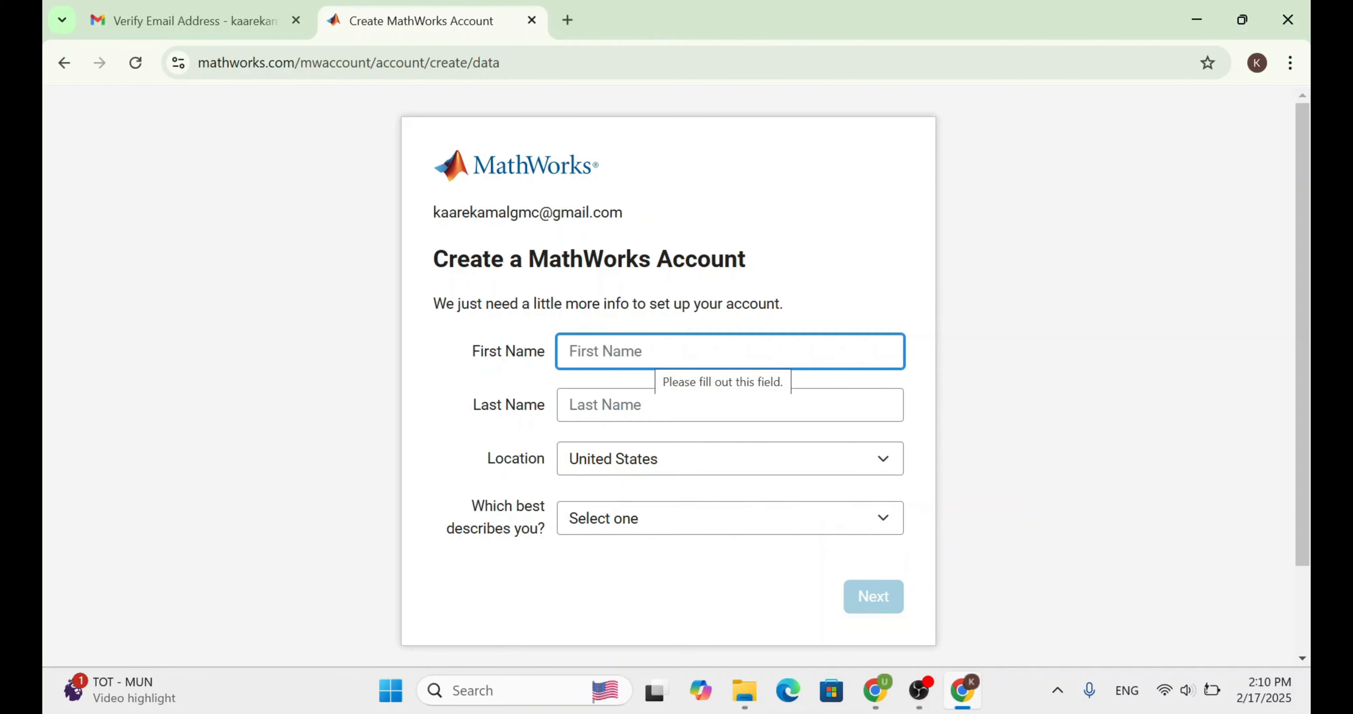
Fill in the first and last name, set location Pakistan and role Hobbyist, answer Yes to being at least 13, and submit
text(ummer)
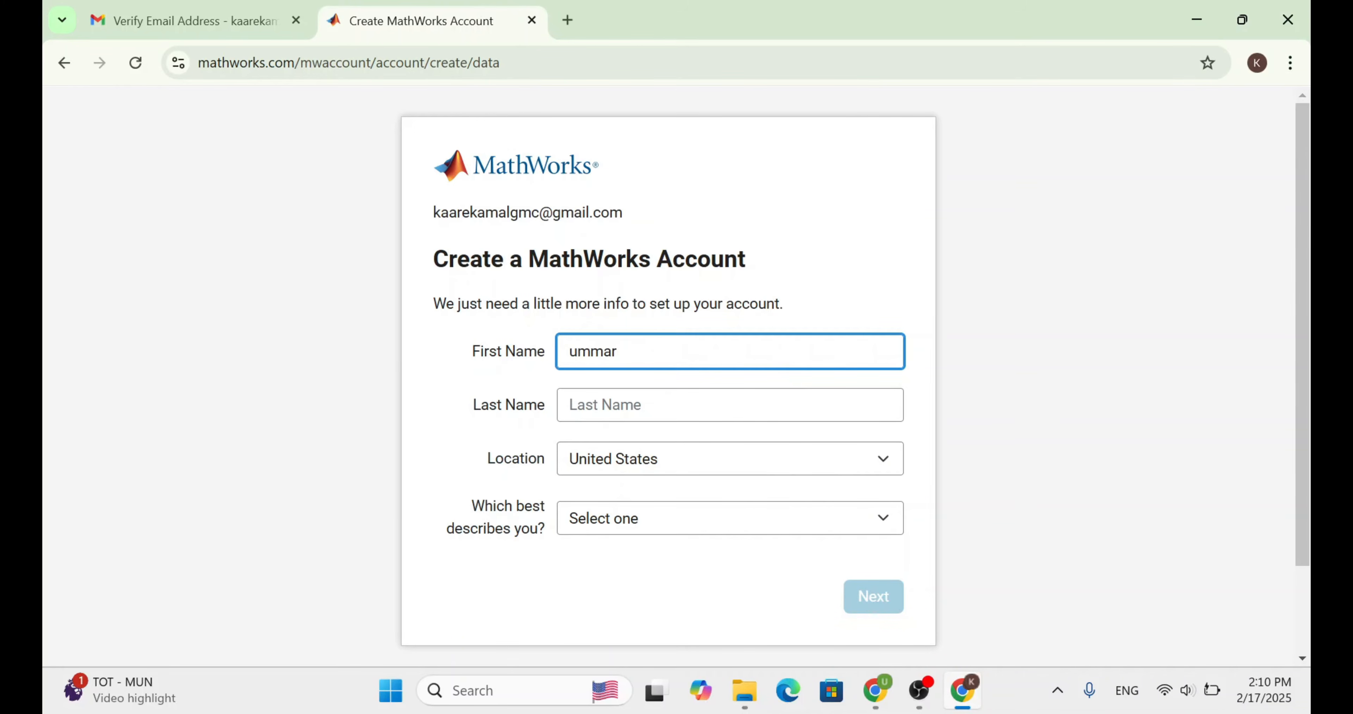
click(730, 465)
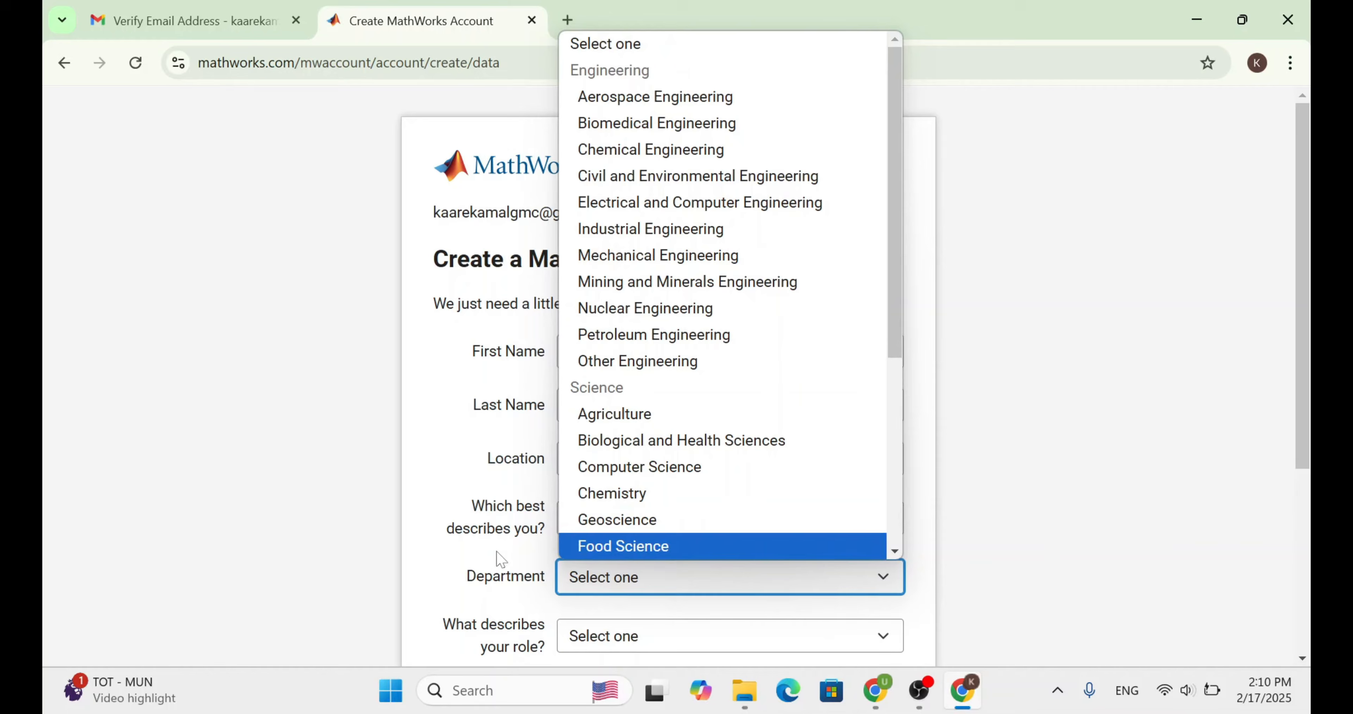
drag(499, 558, 637, 538)
click(638, 534)
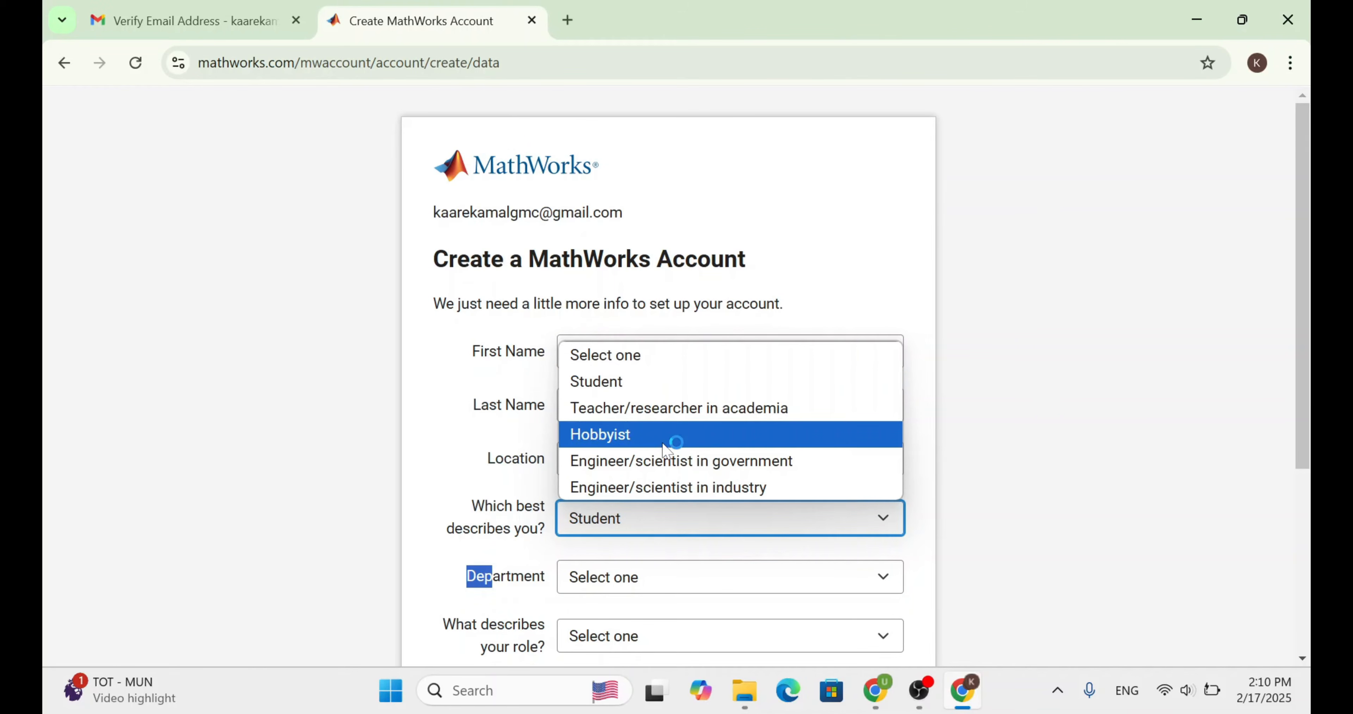
click(649, 439)
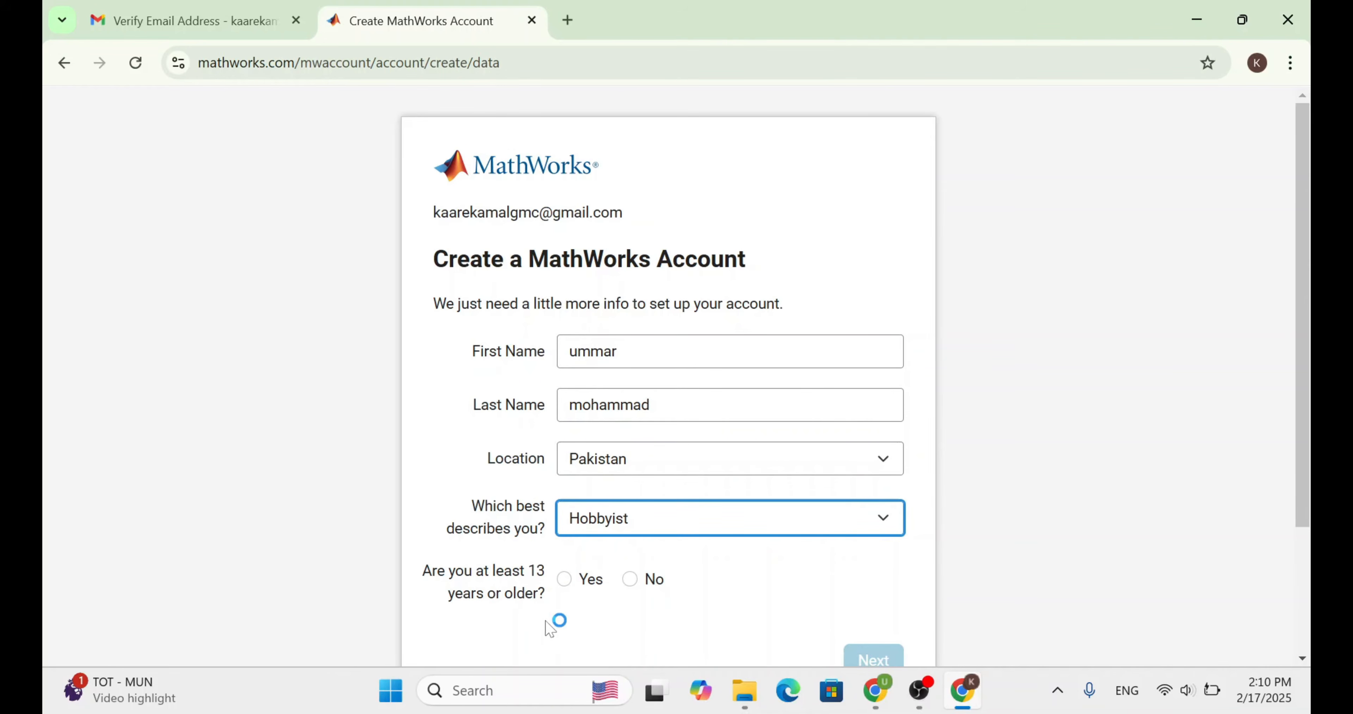
click(574, 580)
scroll(849, 561, down, 2)
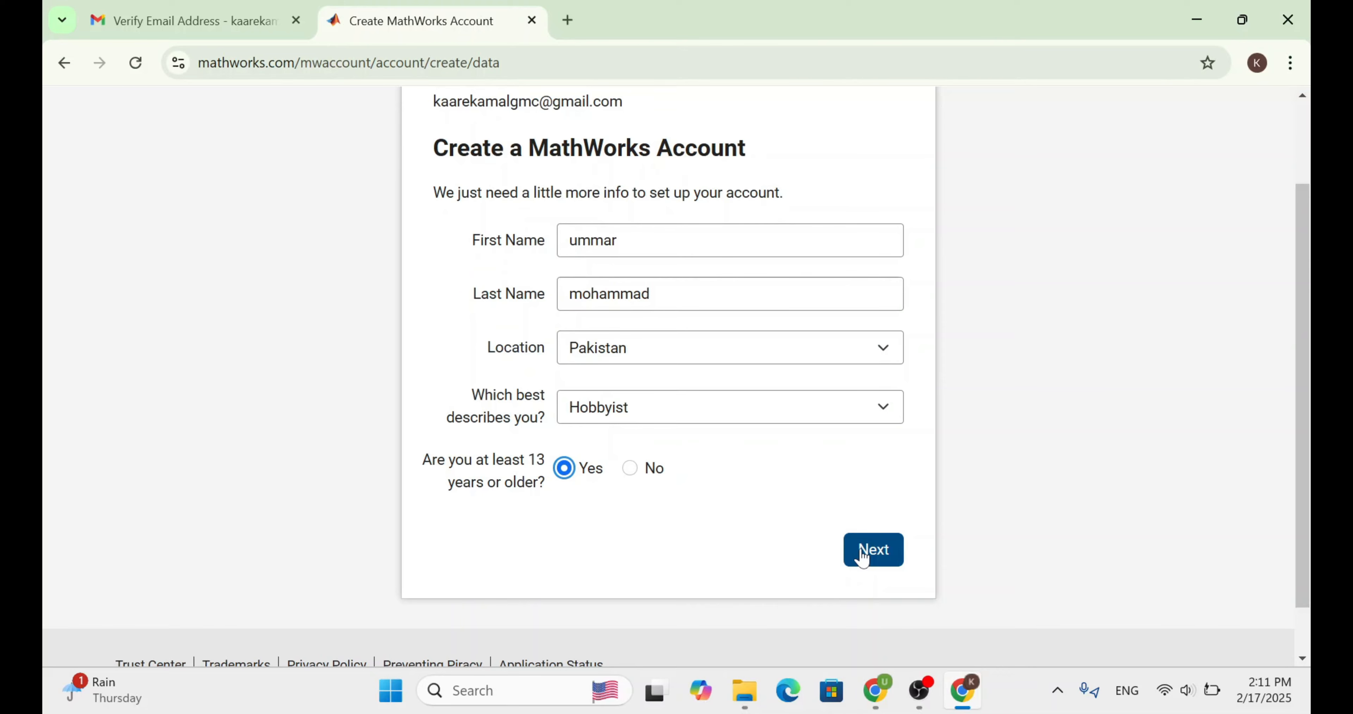
click(863, 558)
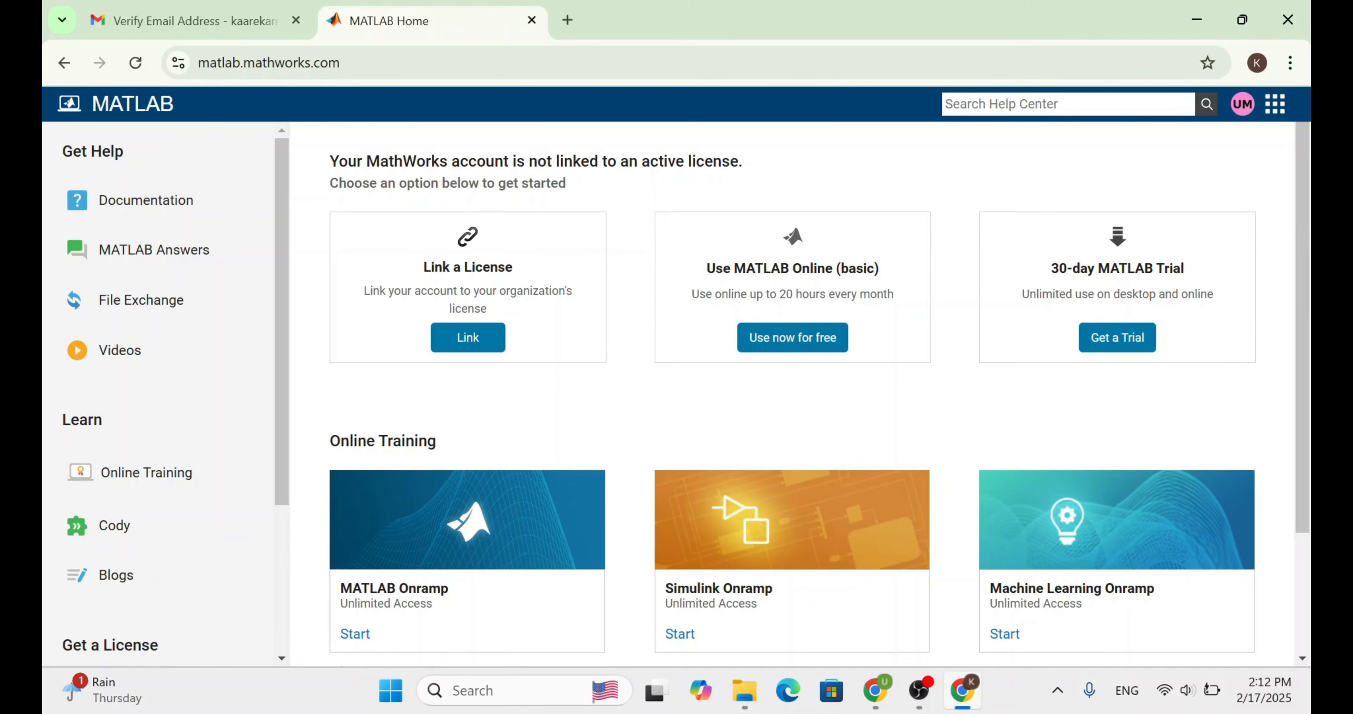
Request the 30-day MATLAB Trial with MATLAB Essentials as the intended use, dismissing the web site selection
click(1133, 344)
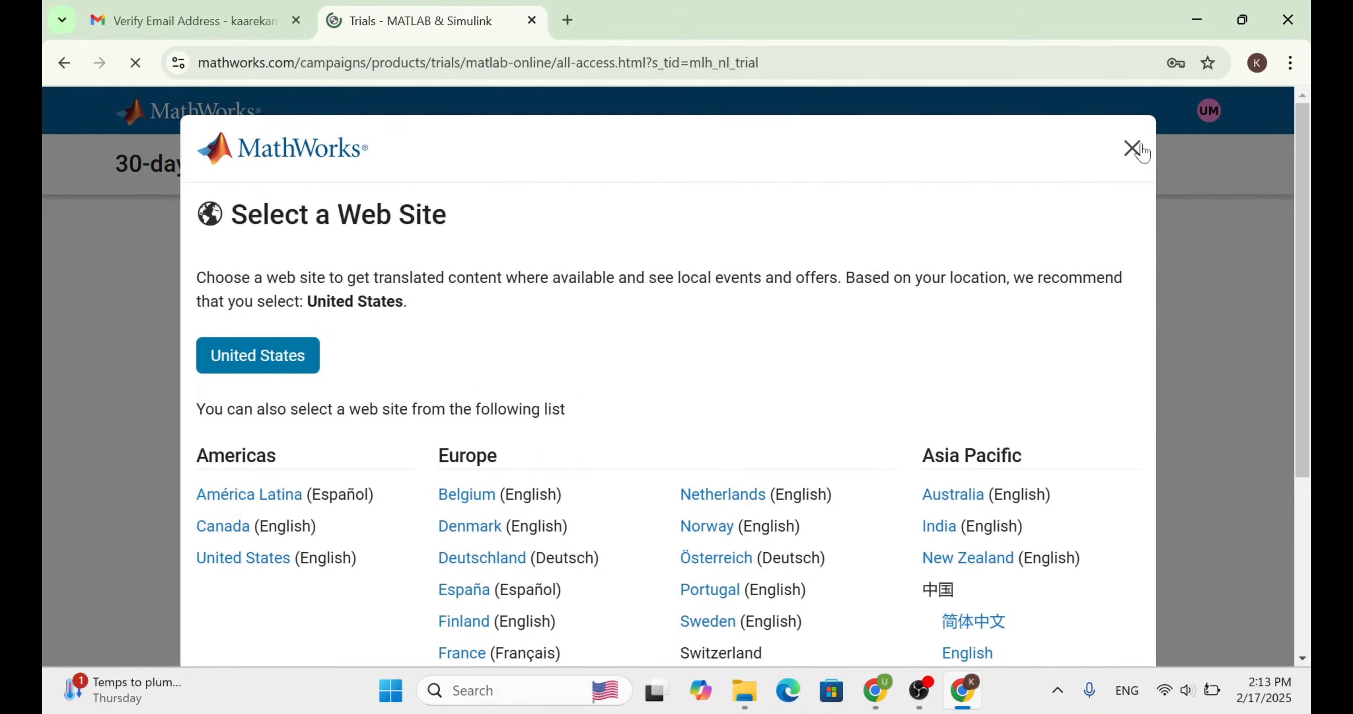
click(1135, 150)
scroll(604, 325, down, 3)
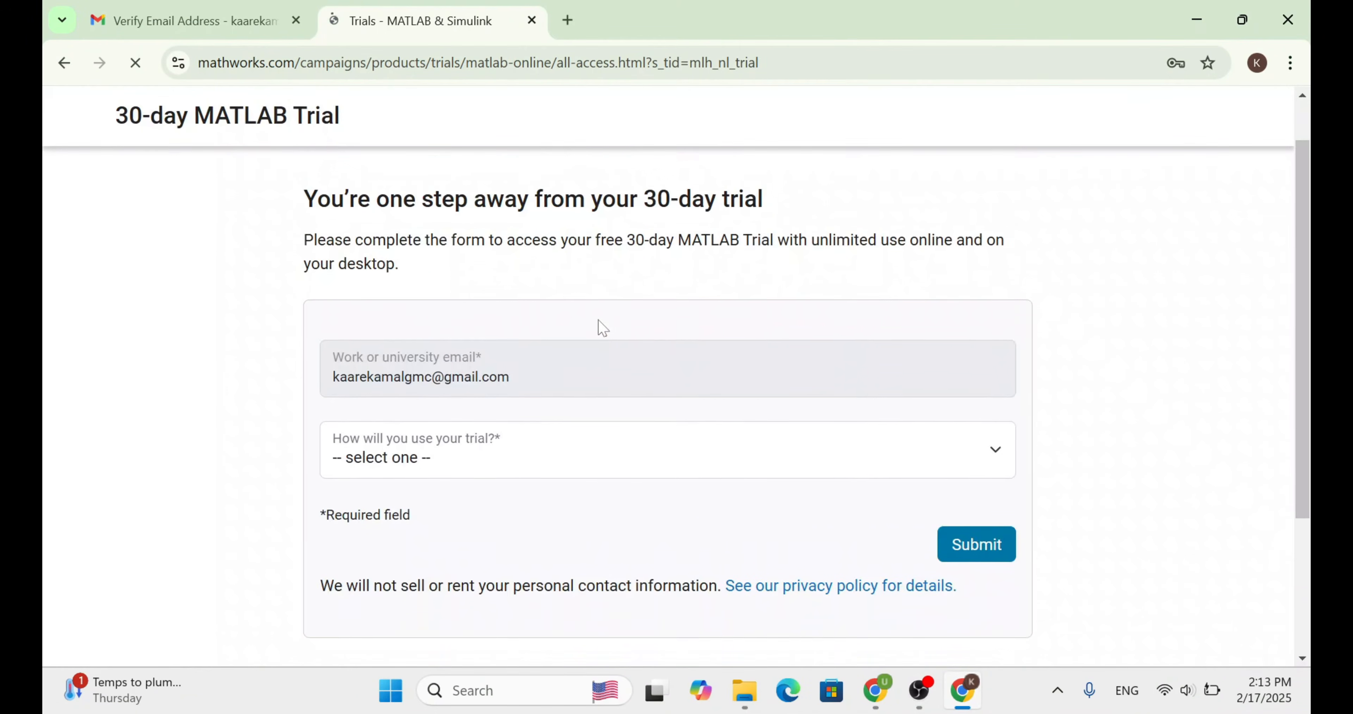
click(509, 372)
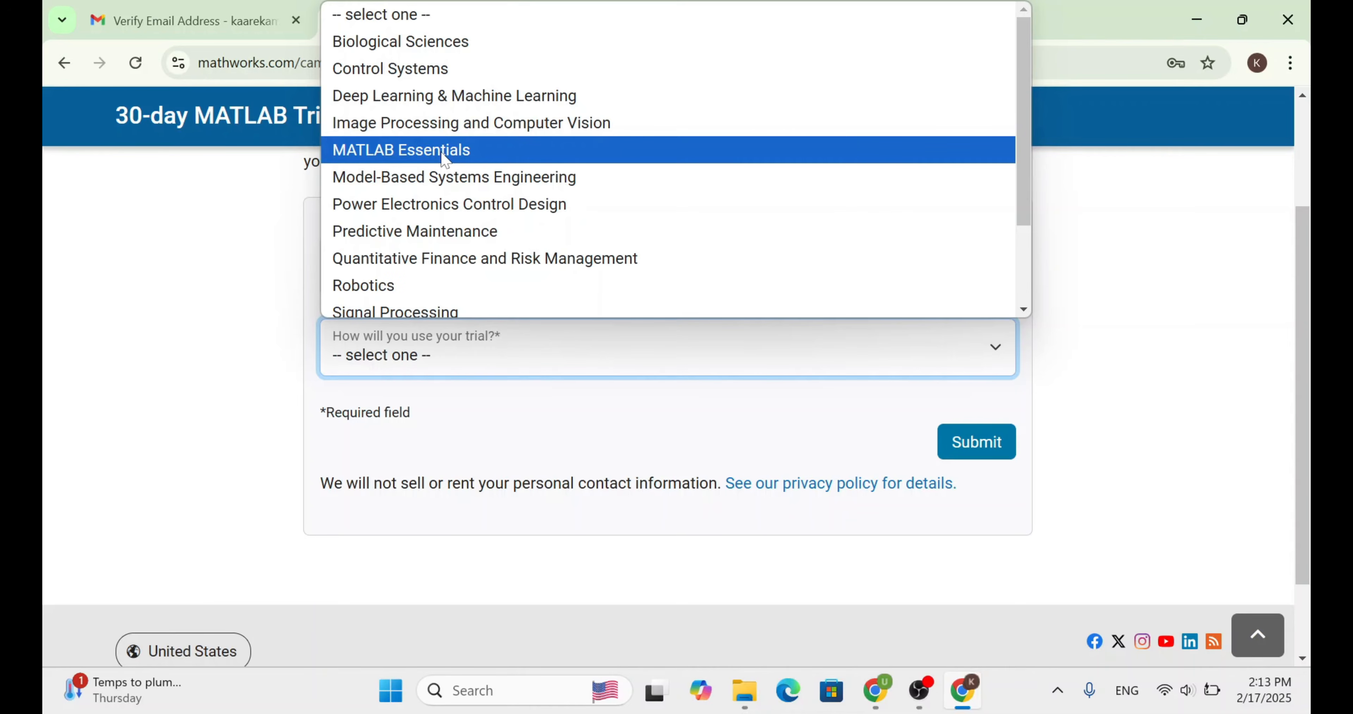
click(445, 152)
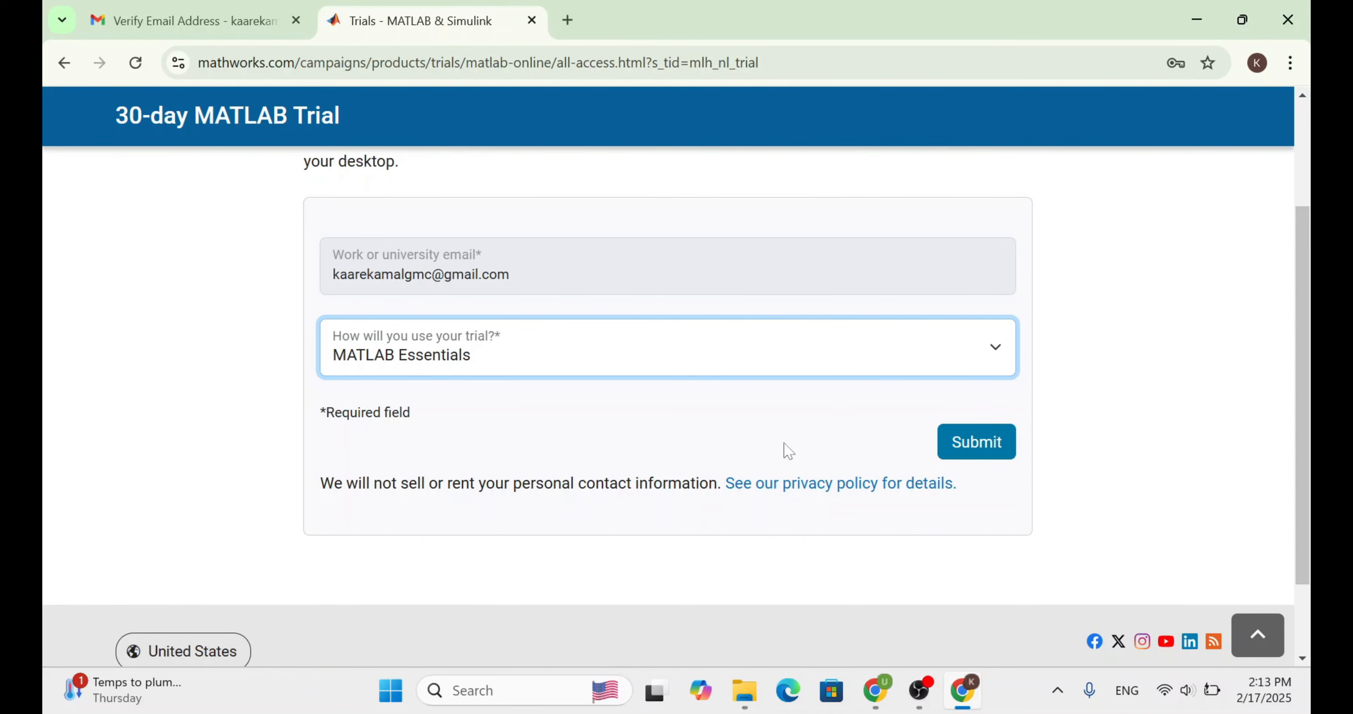
click(957, 450)
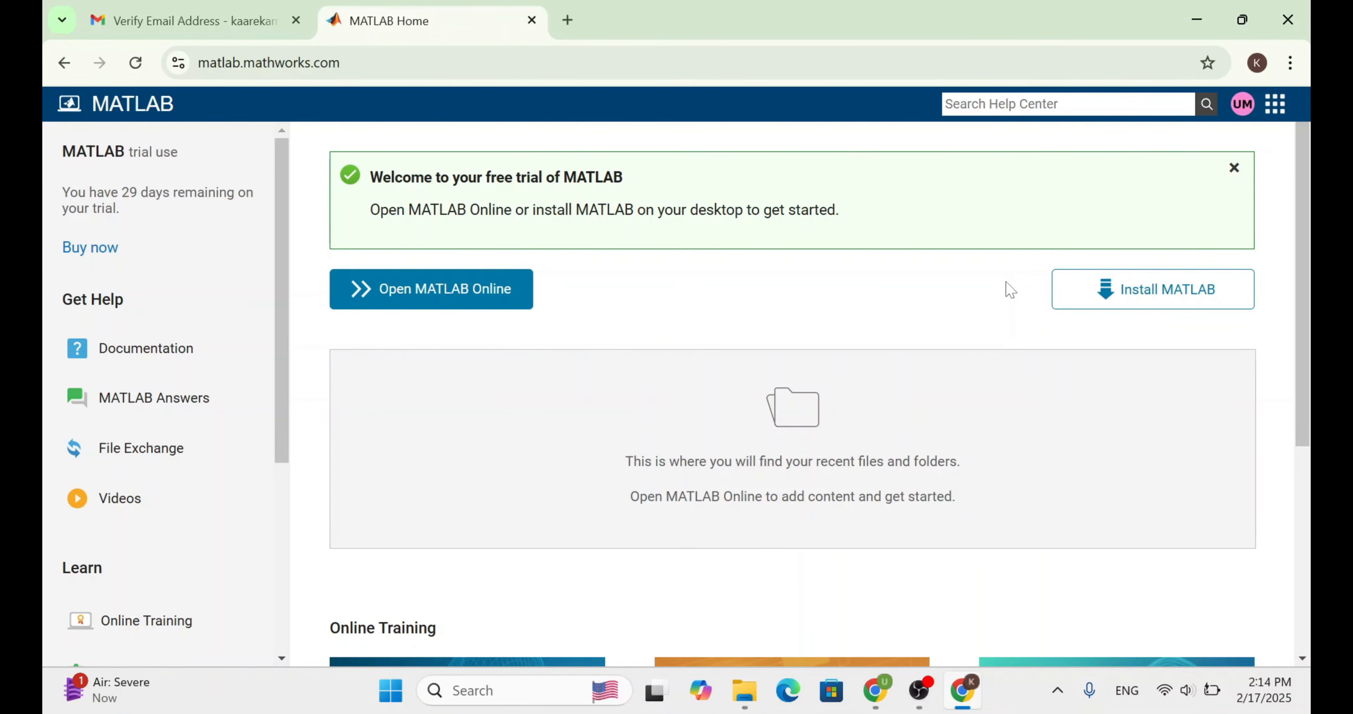
Download the MATLAB R2024b installer for Windows from the MathWorks downloads page, dismissing the web site selection
click(1149, 301)
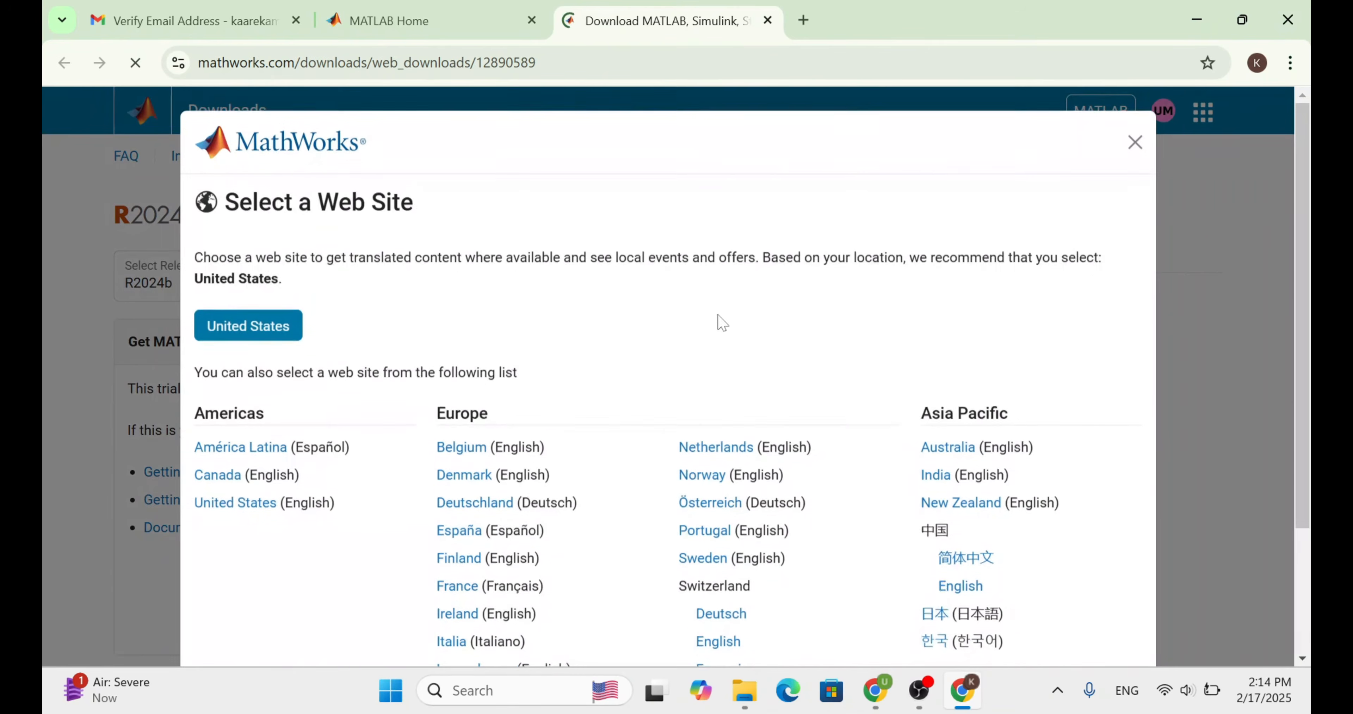
click(1135, 142)
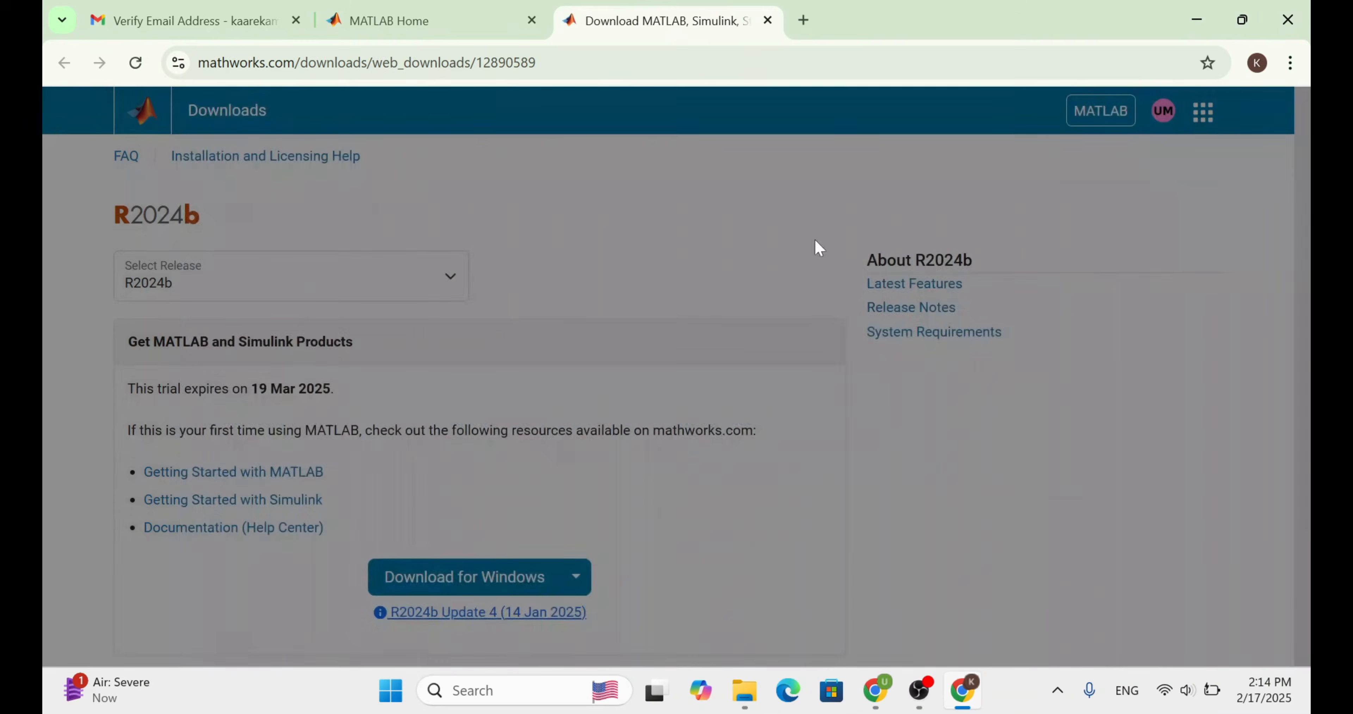
scroll(565, 407, down, 2)
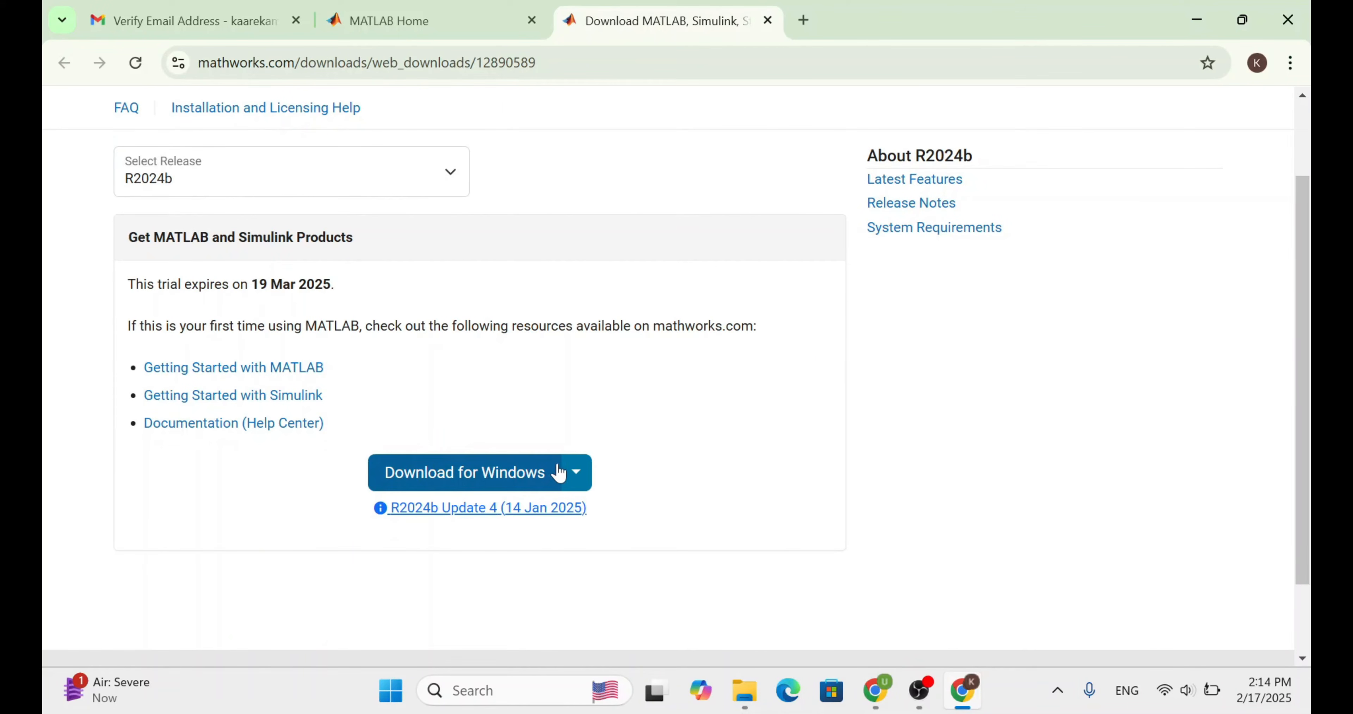
click(576, 472)
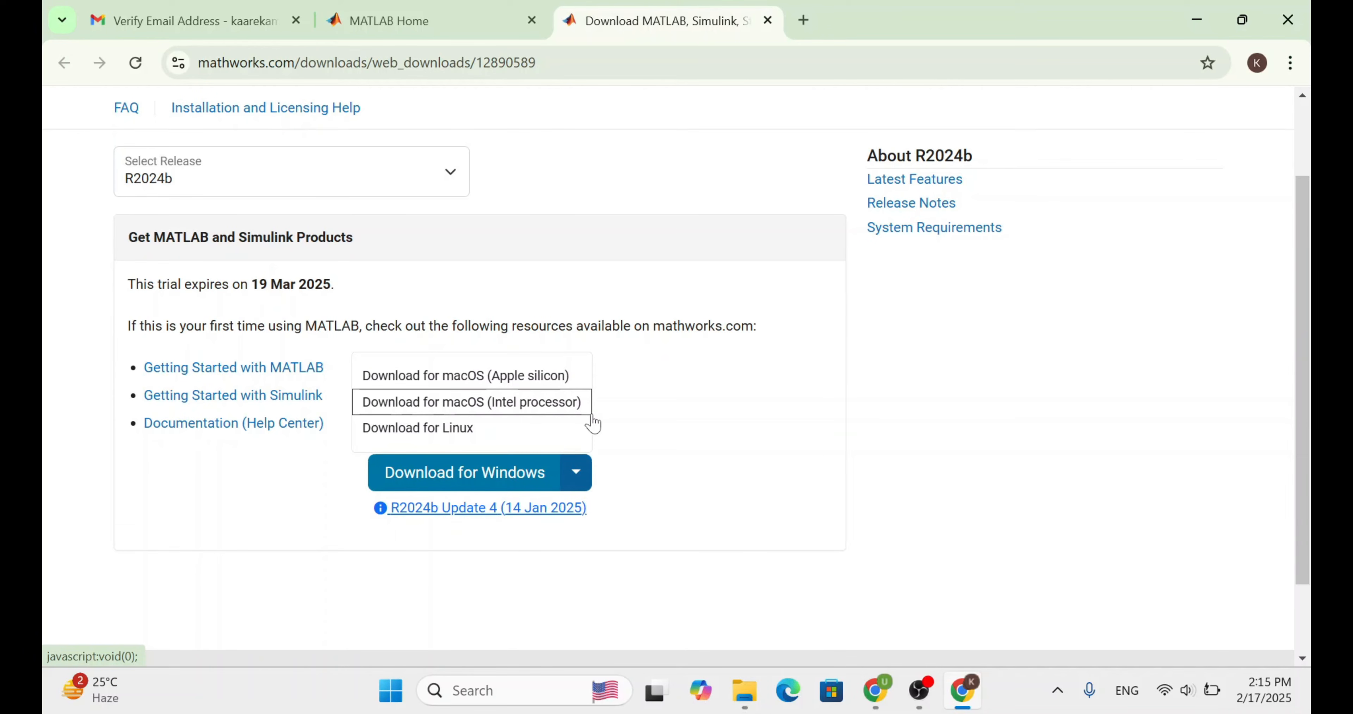
click(515, 427)
click(507, 450)
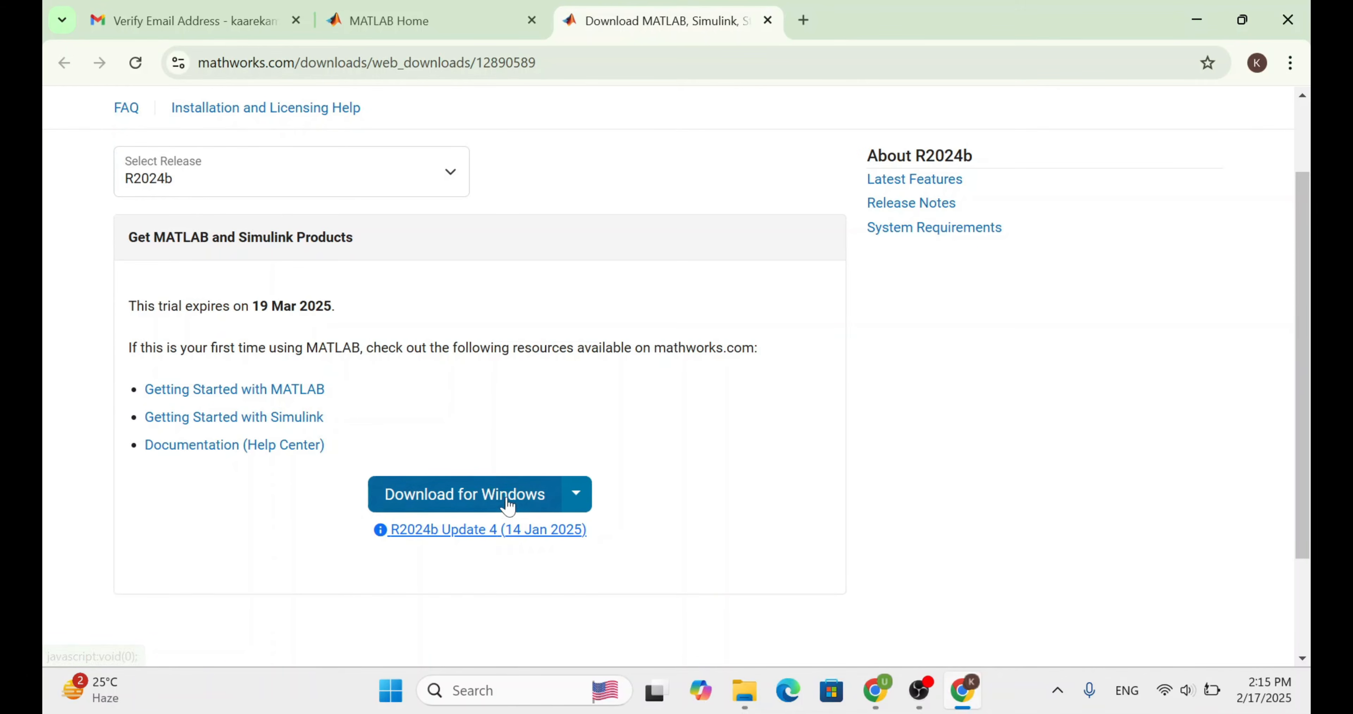
click(507, 504)
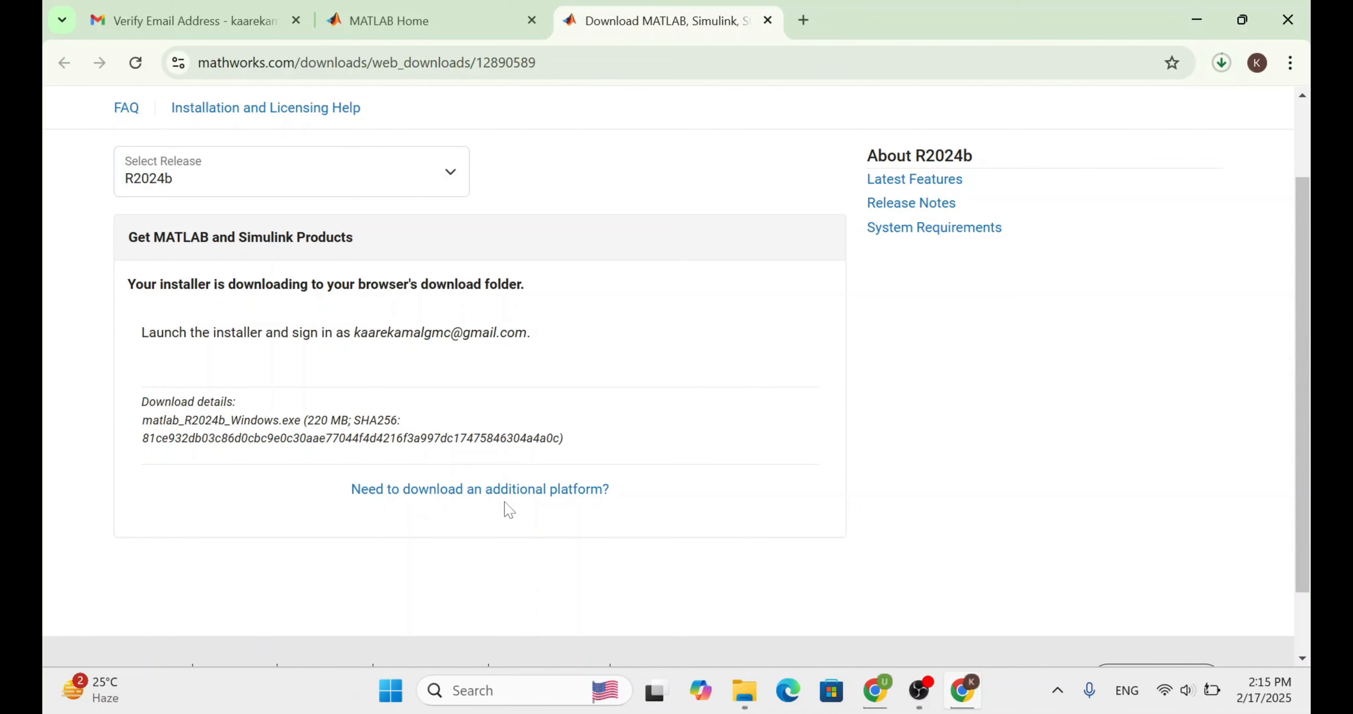
Run the downloaded matlab_R2024b_Windows installer and accept the software license agreement
click(1222, 63)
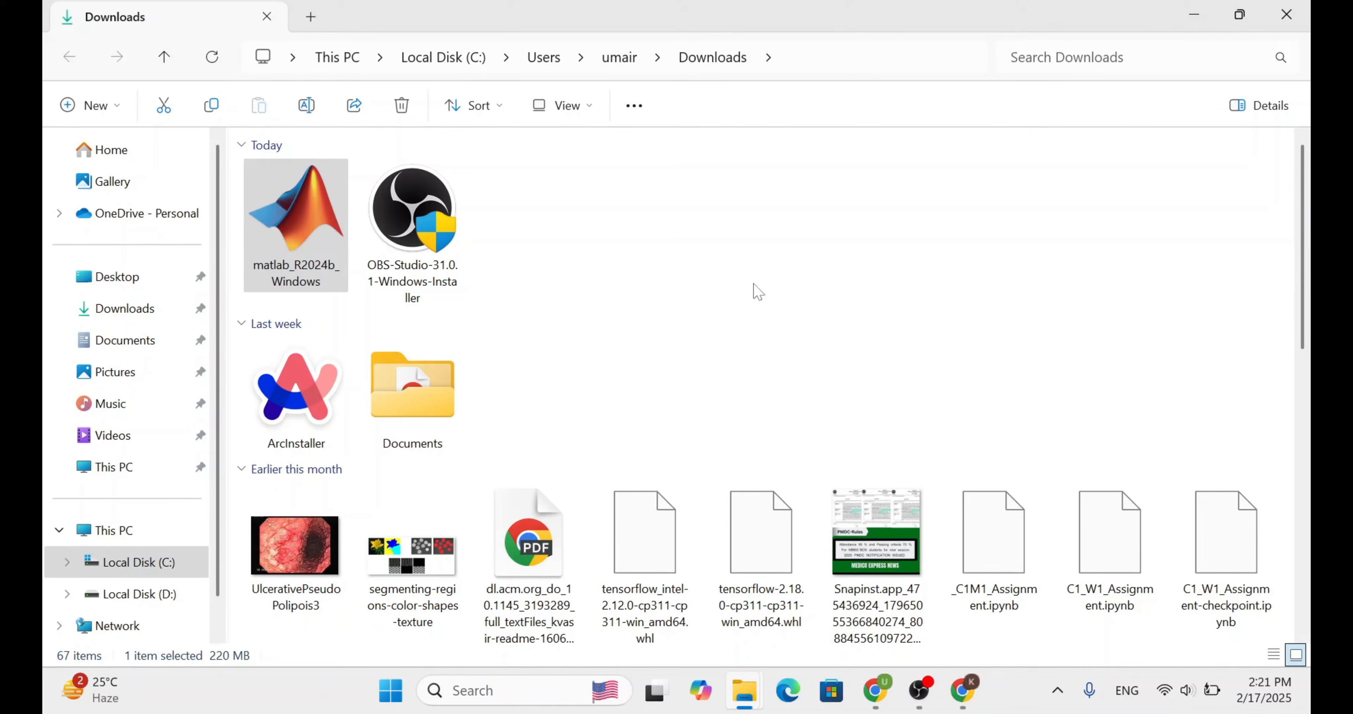
double_click(298, 259)
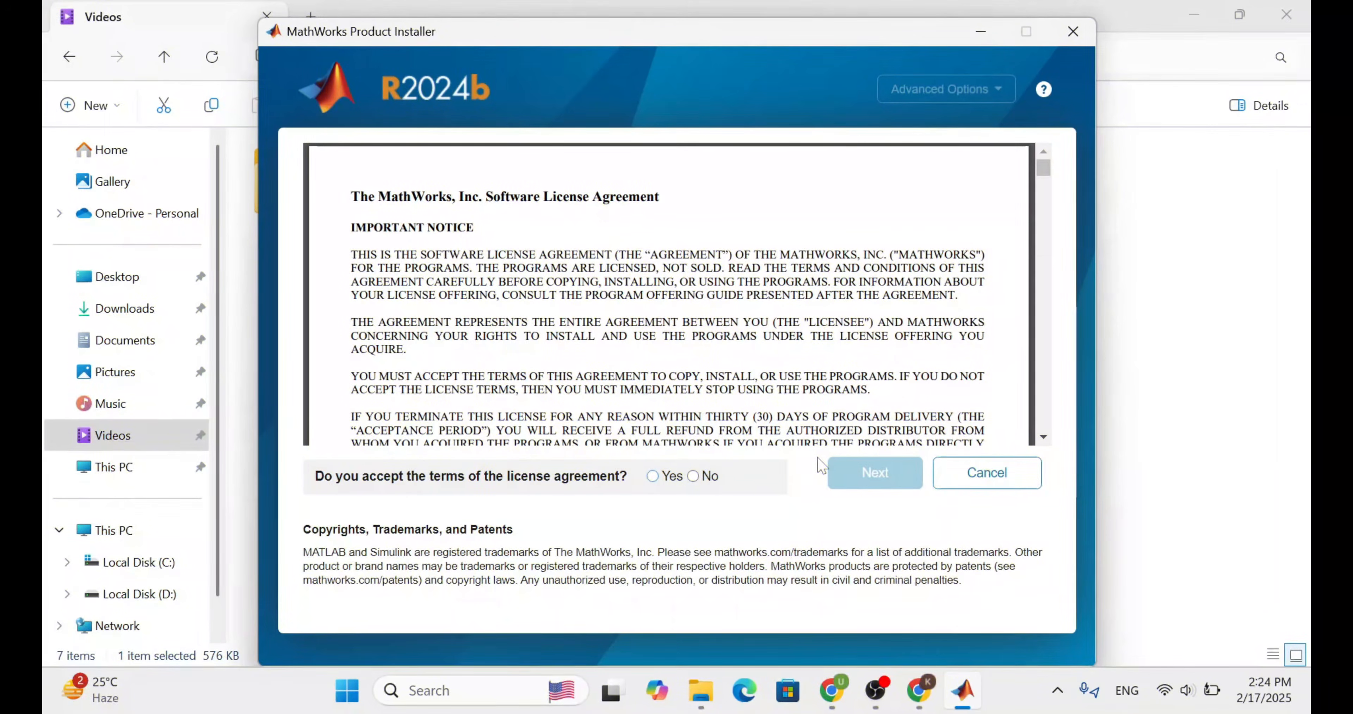
click(653, 476)
click(886, 487)
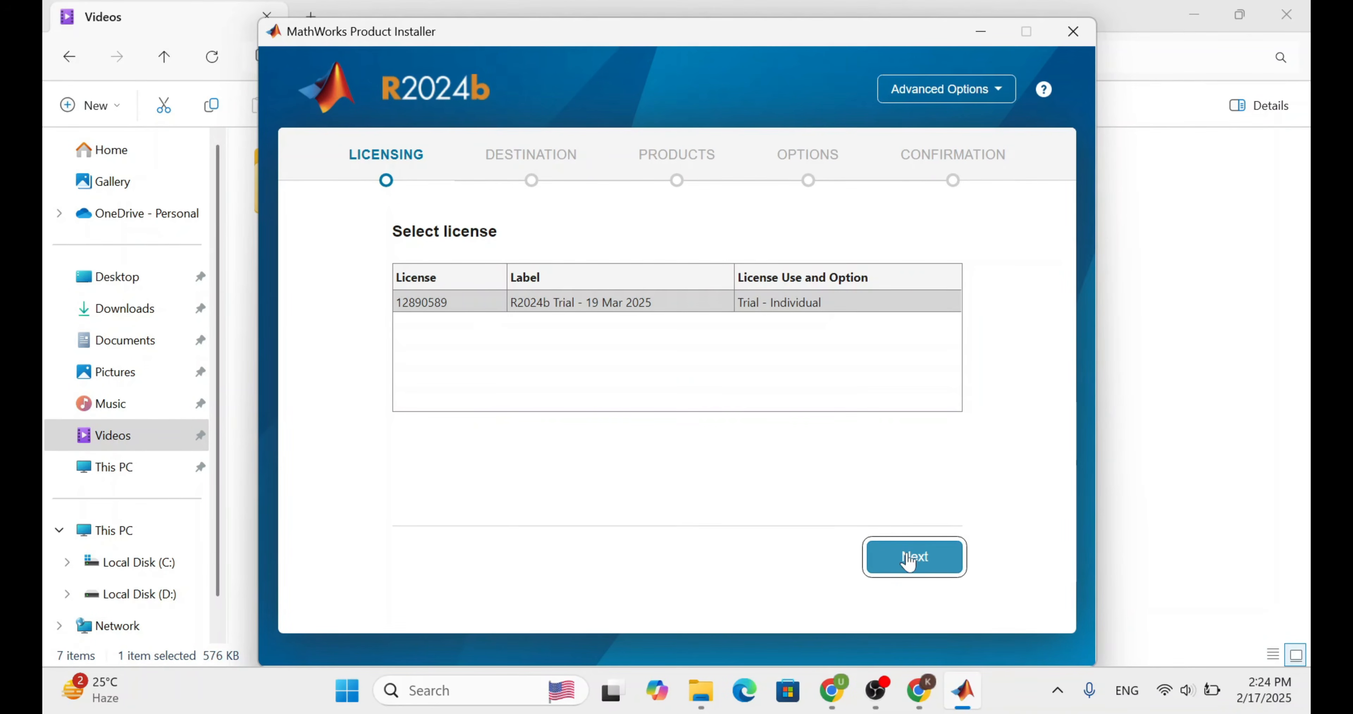
Proceed with the individual R2024b trial license and confirm the user details in the installer
click(915, 558)
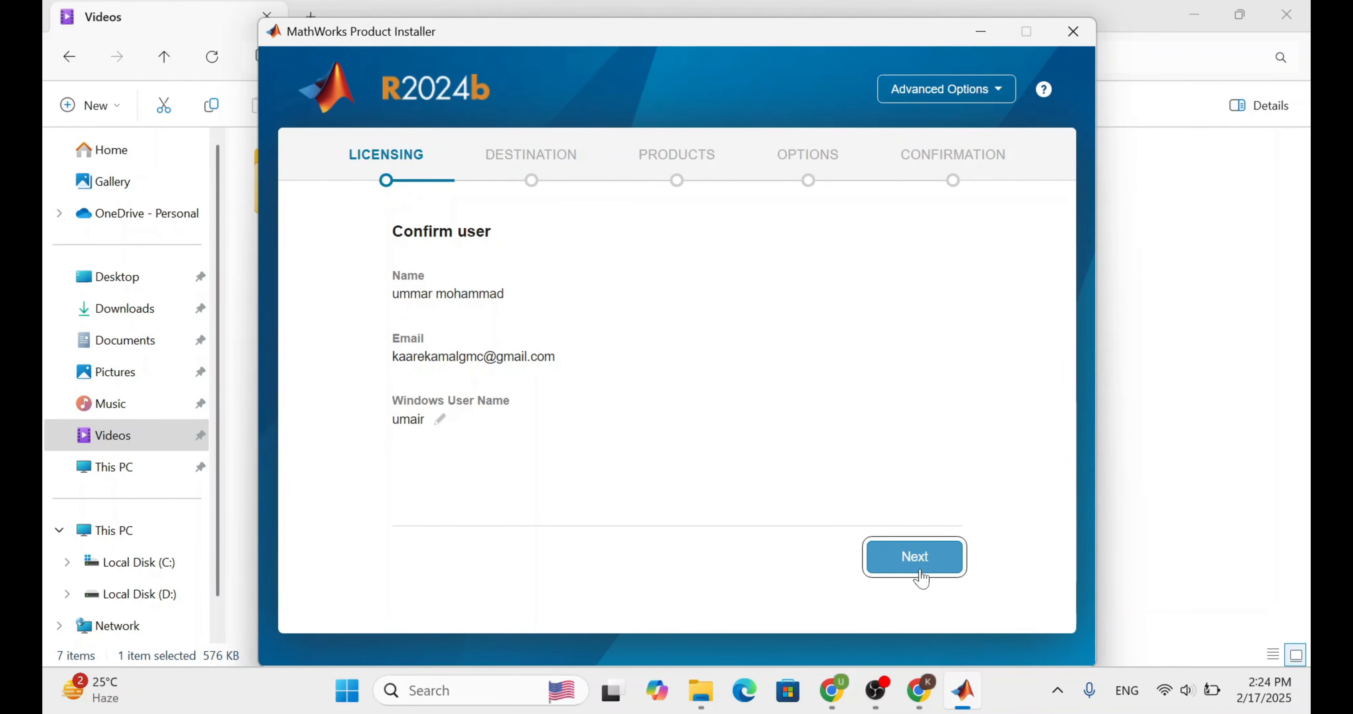
click(921, 573)
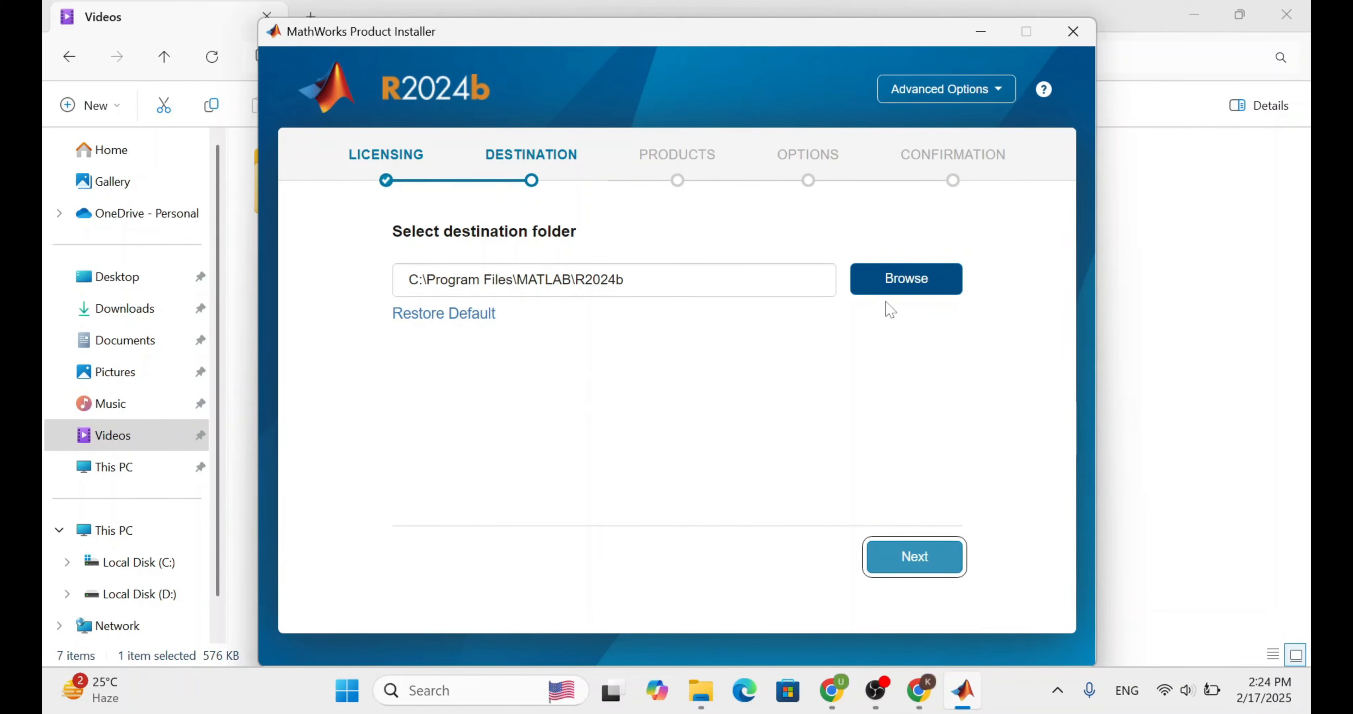
Set the installation destination folder to D:\New folder
click(896, 283)
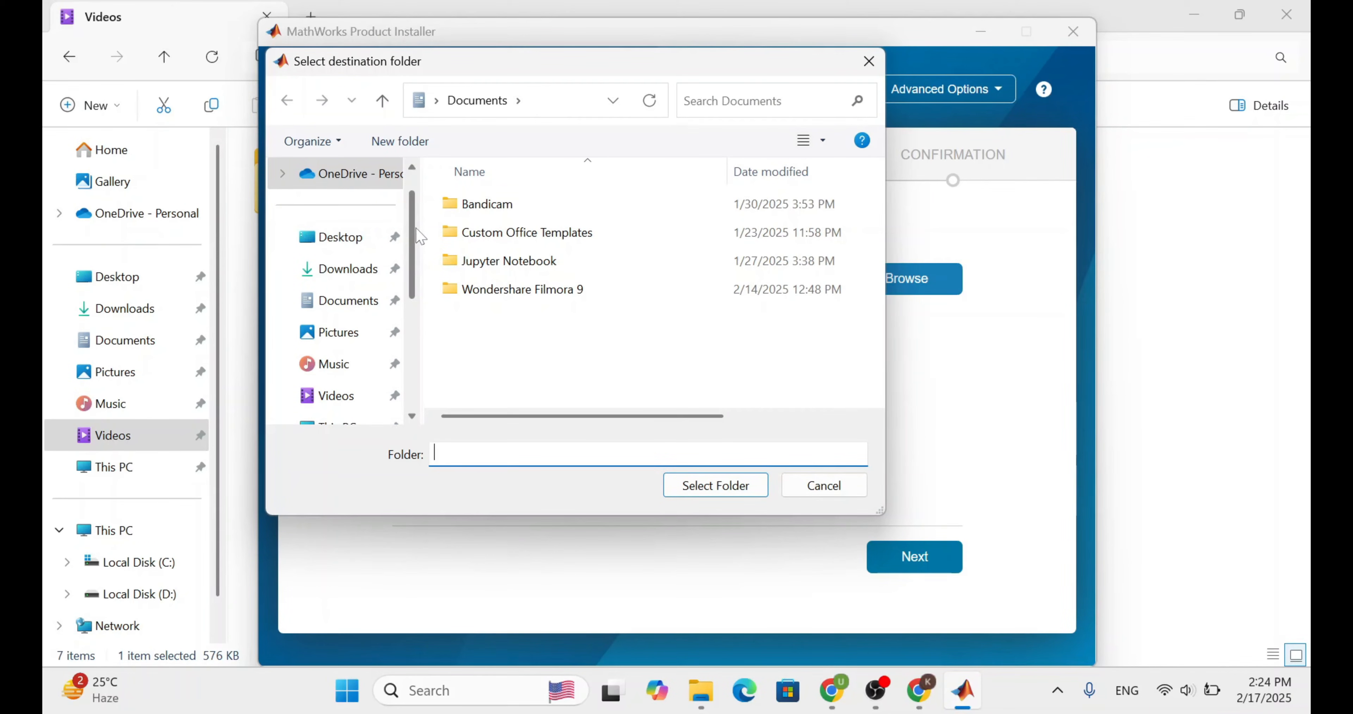
drag(416, 227, 418, 321)
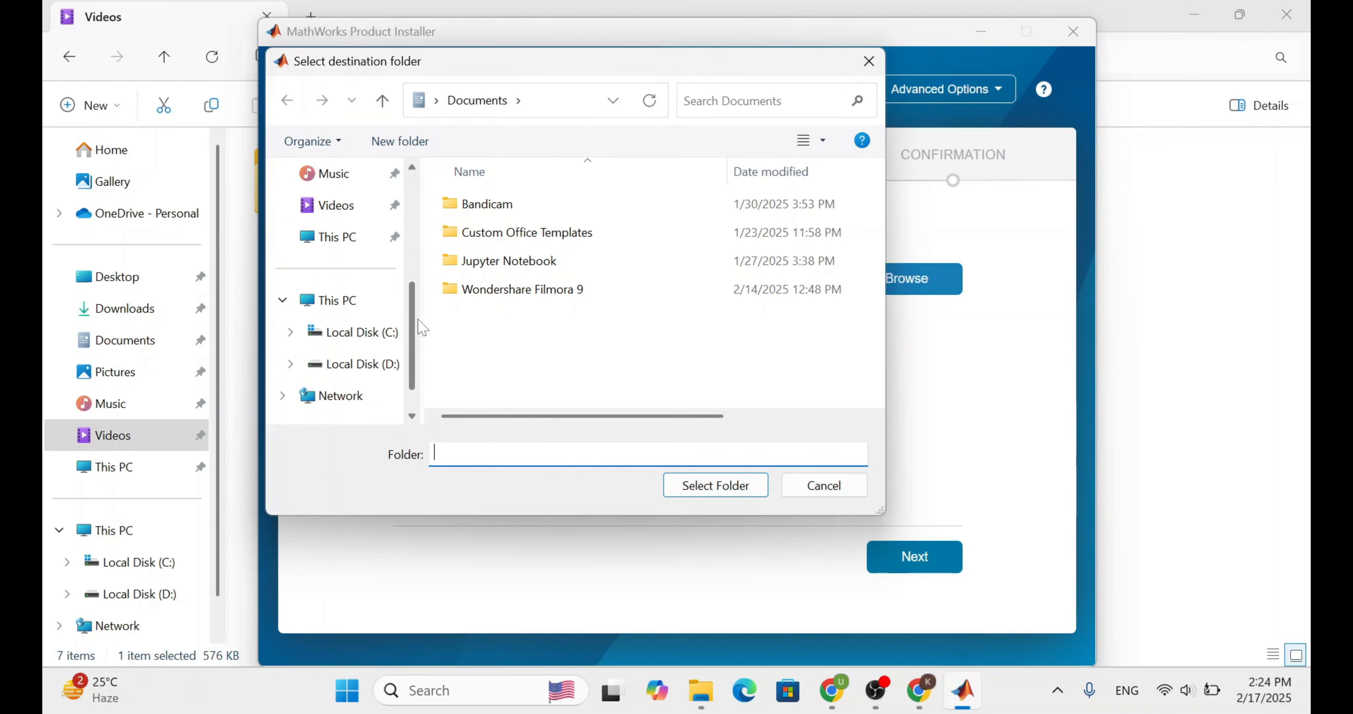
click(331, 304)
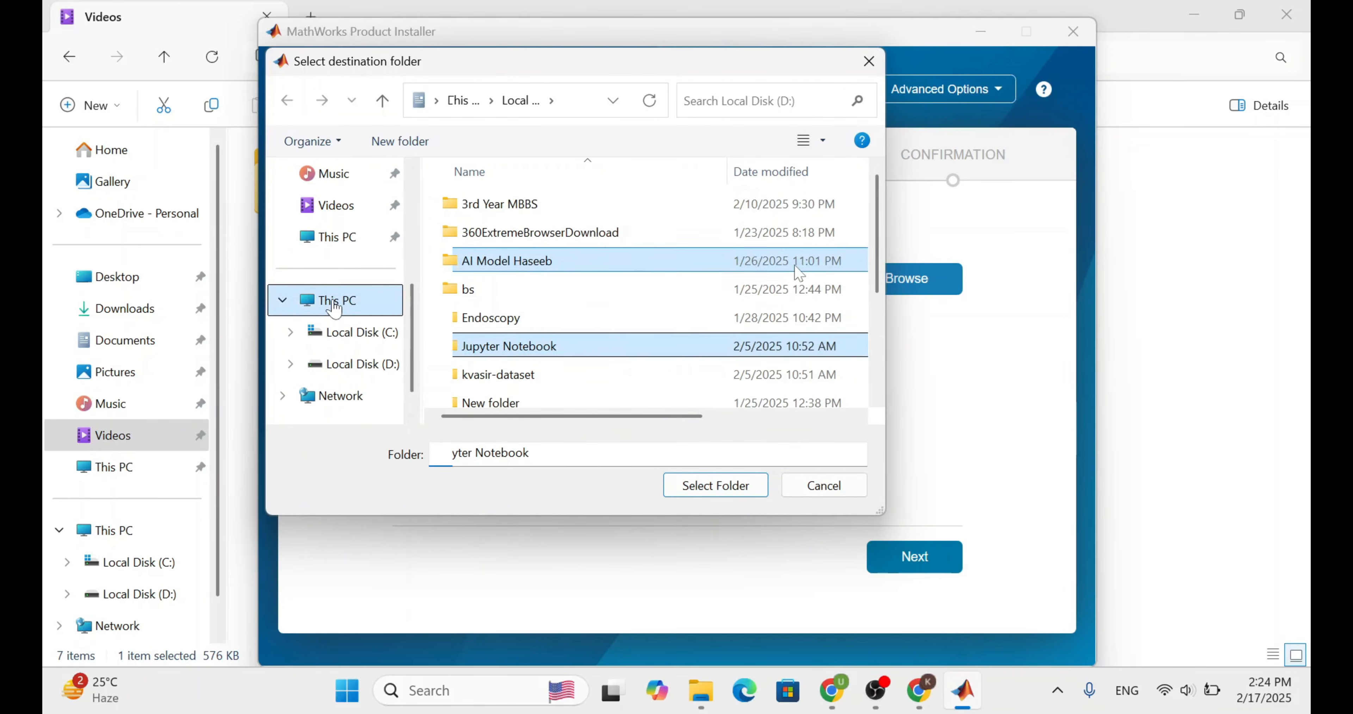
drag(877, 264, 877, 349)
key(Down)
double_click(590, 217)
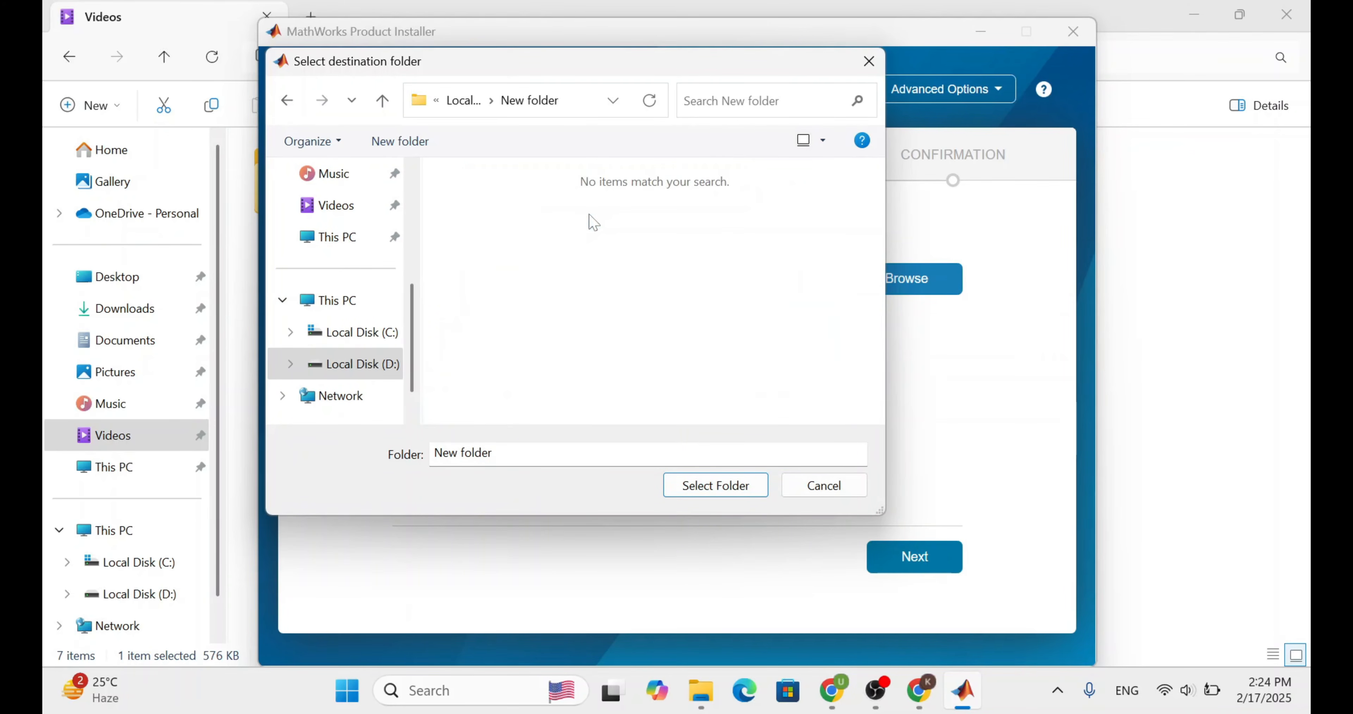
click(715, 485)
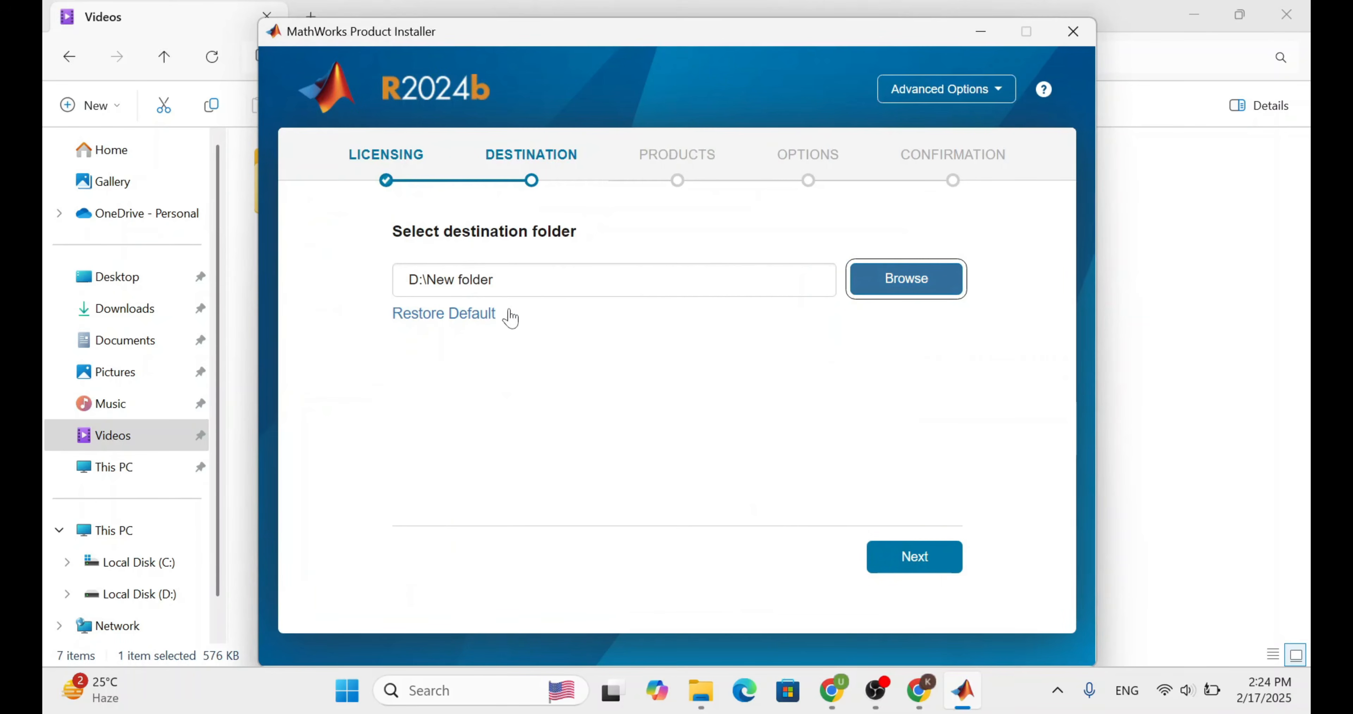
Accept the destination folder and choose only MATLAB from the product list for installation
click(947, 563)
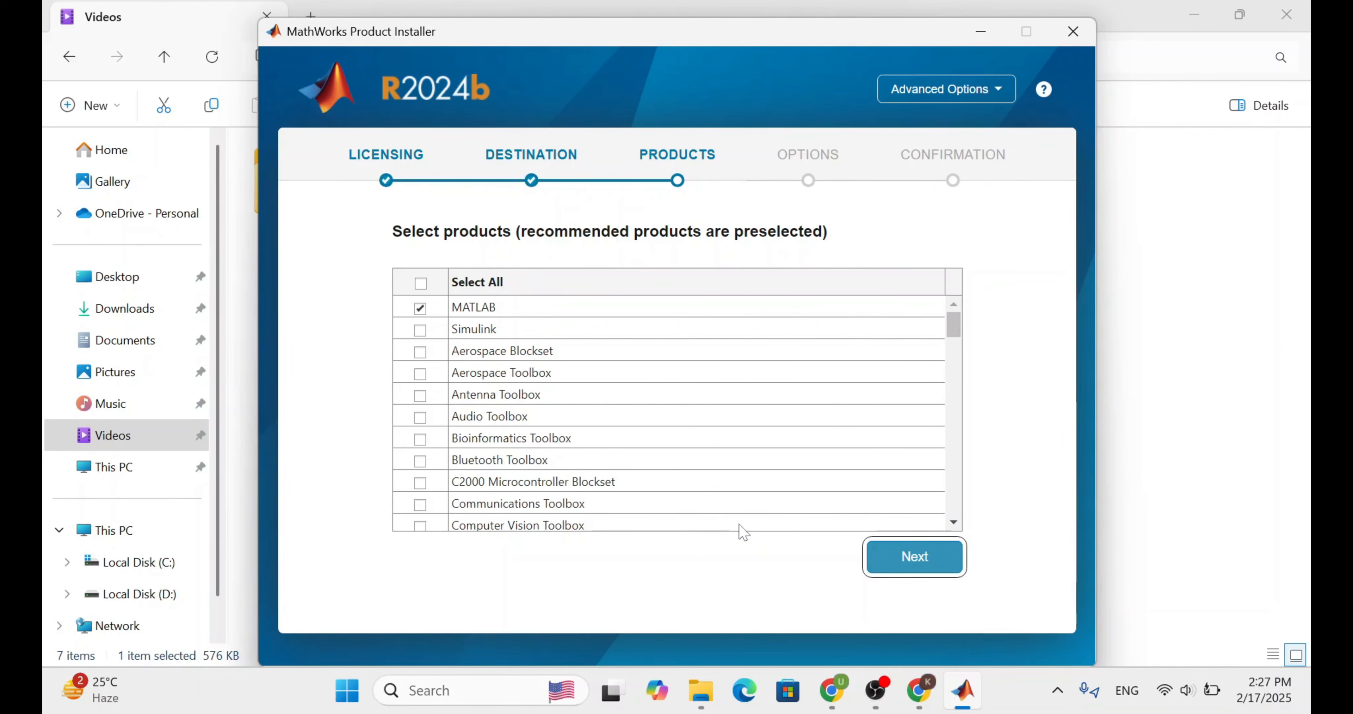
click(423, 300)
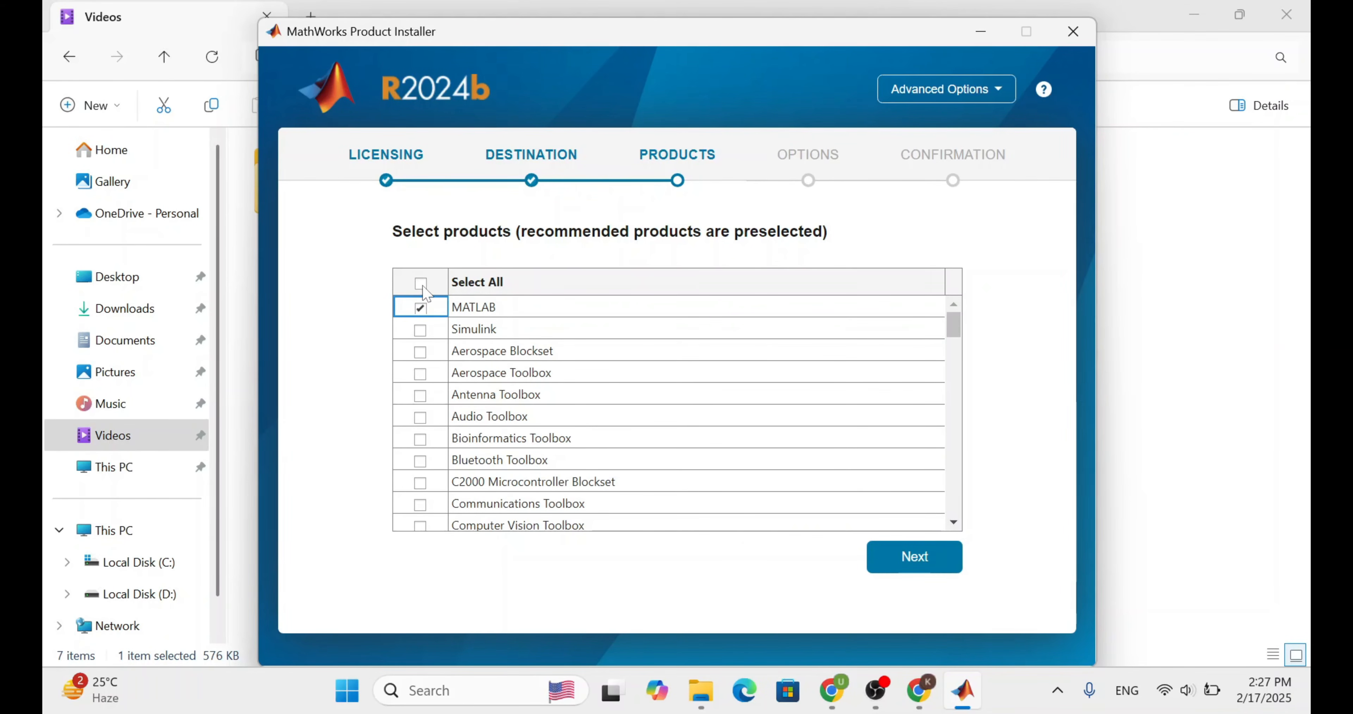
click(424, 287)
click(425, 286)
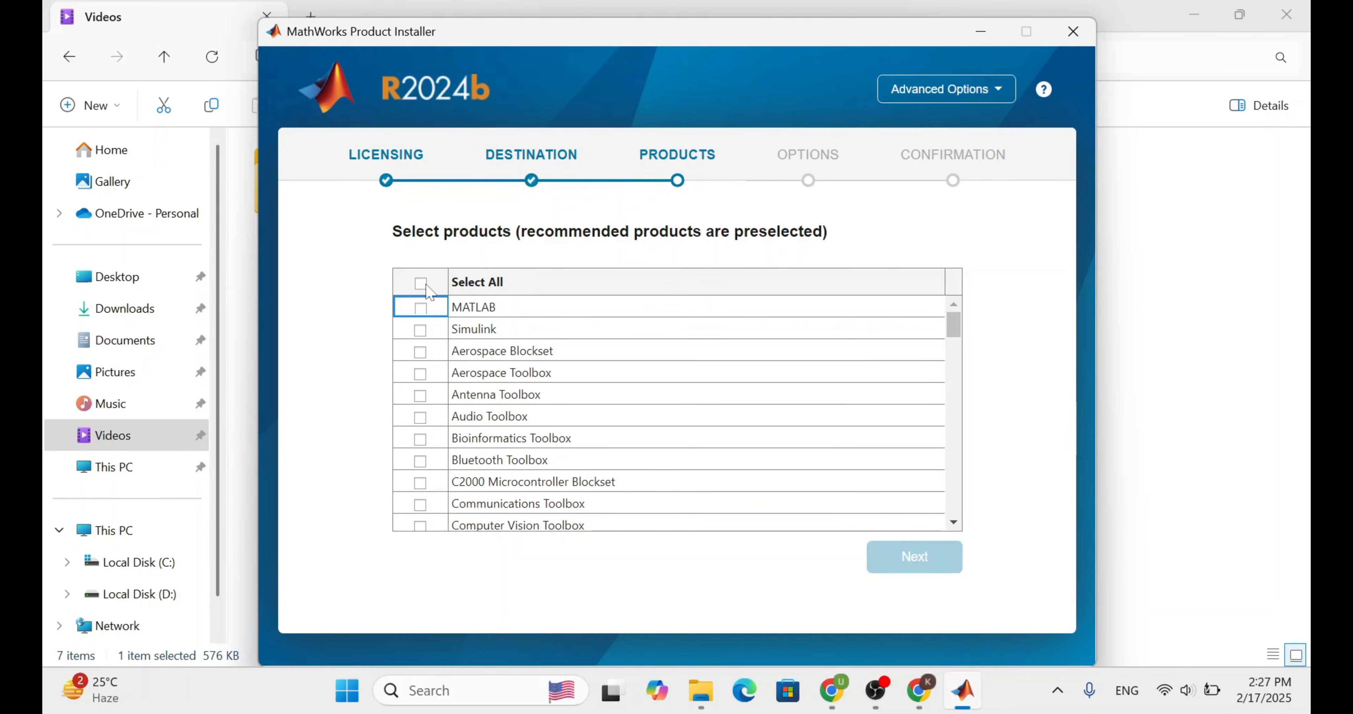
click(422, 309)
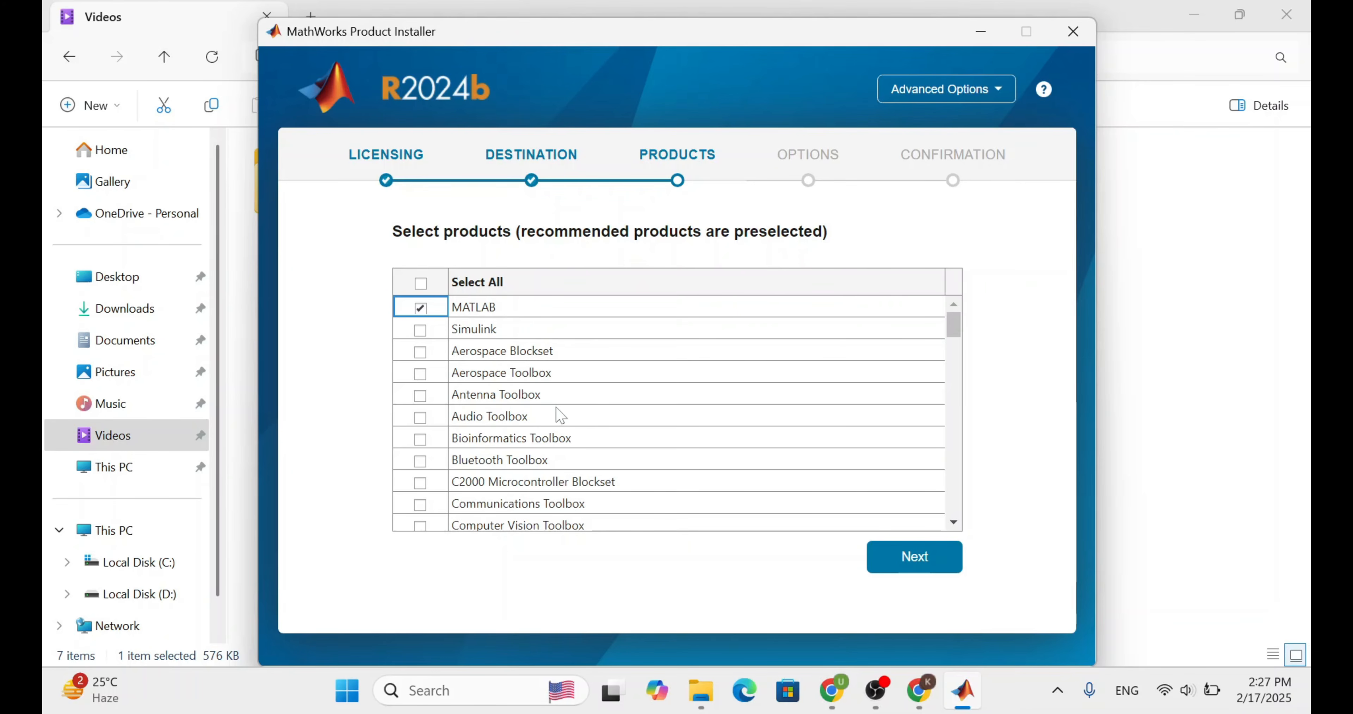
scroll(560, 416, down, 20)
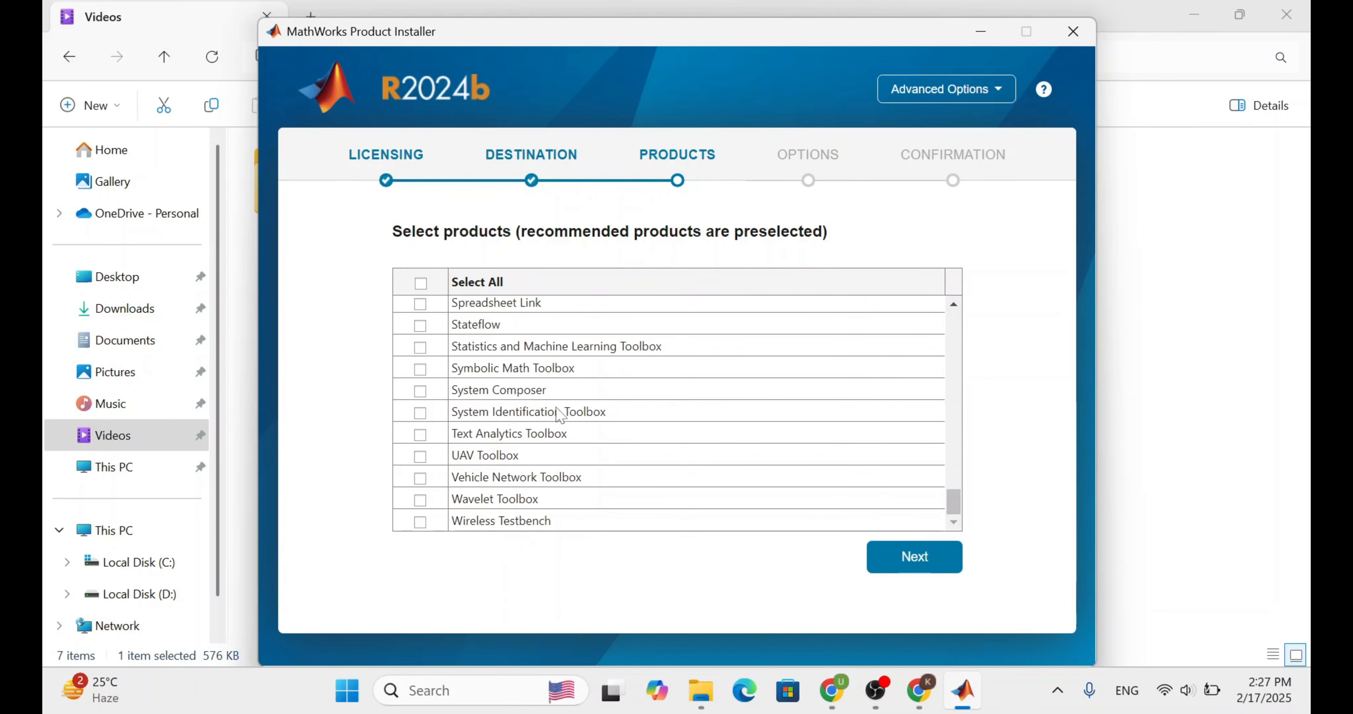
scroll(561, 415, up, 20)
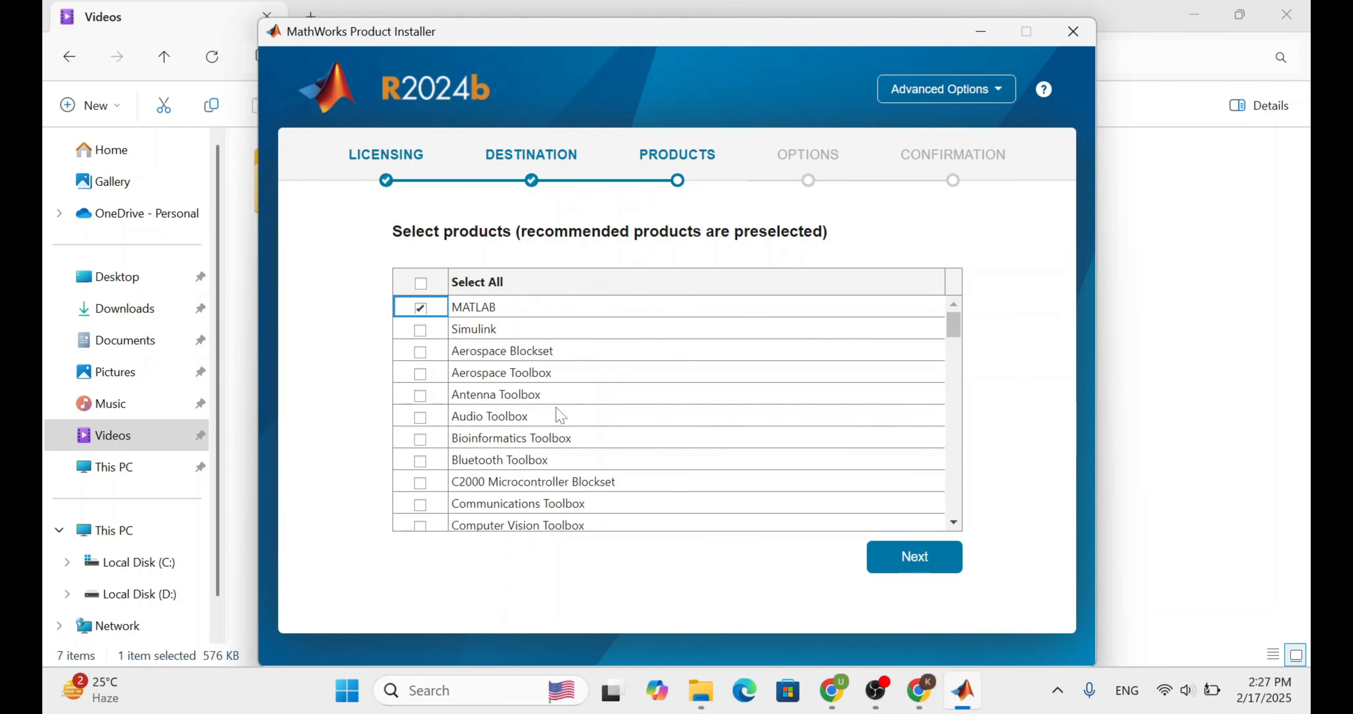
click(909, 555)
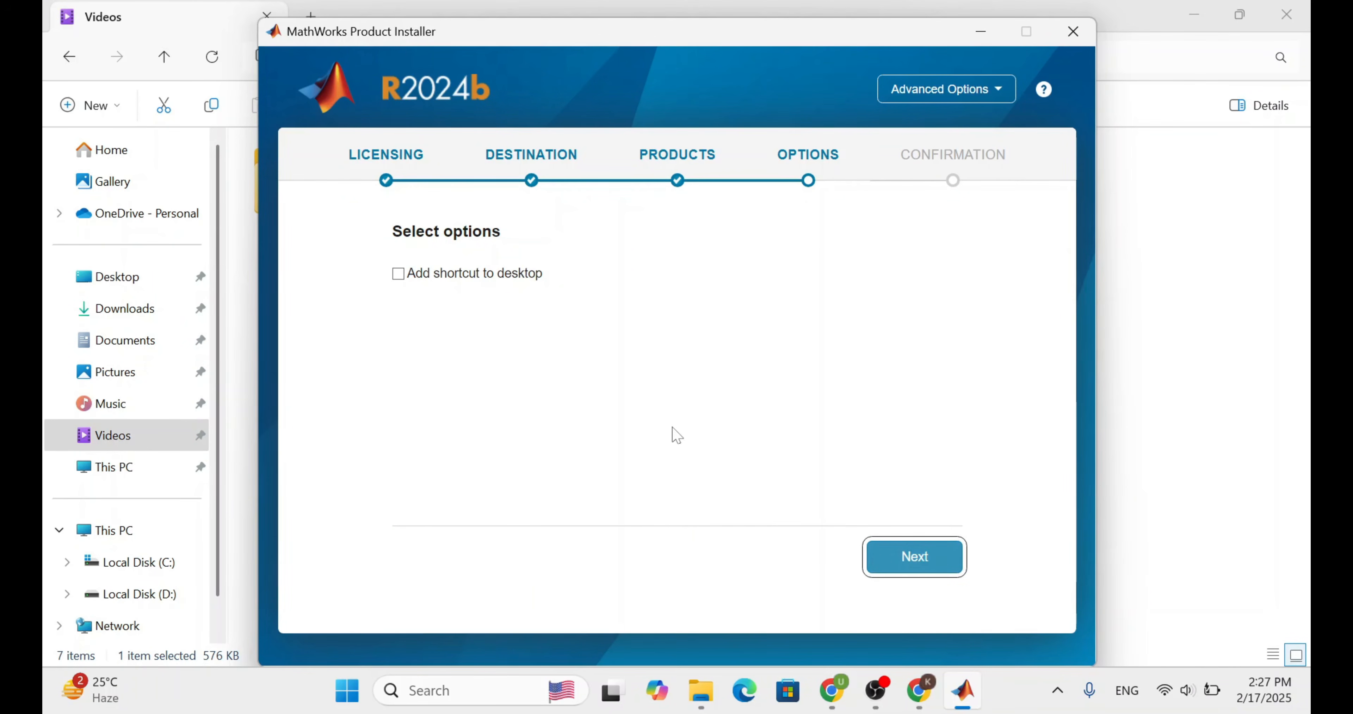
Enable adding a shortcut to the desktop and begin the installation with the confirmed selections
click(437, 275)
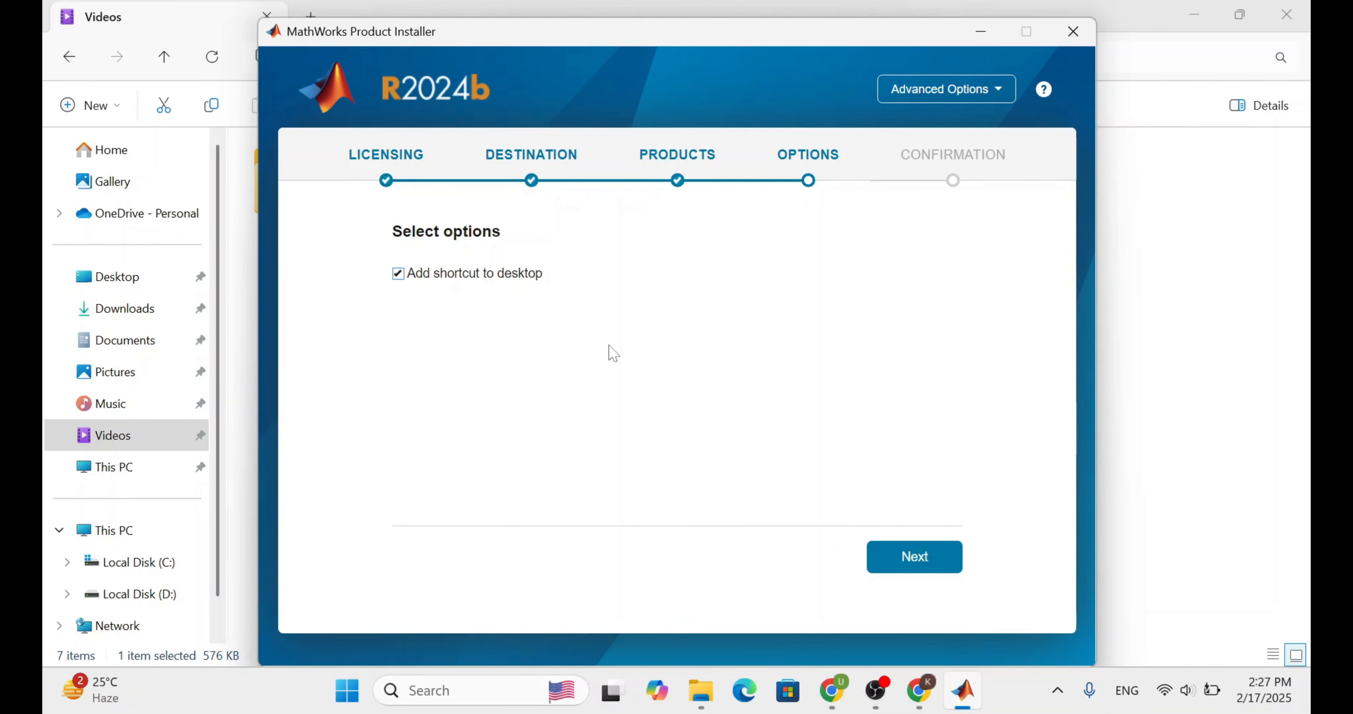
click(913, 562)
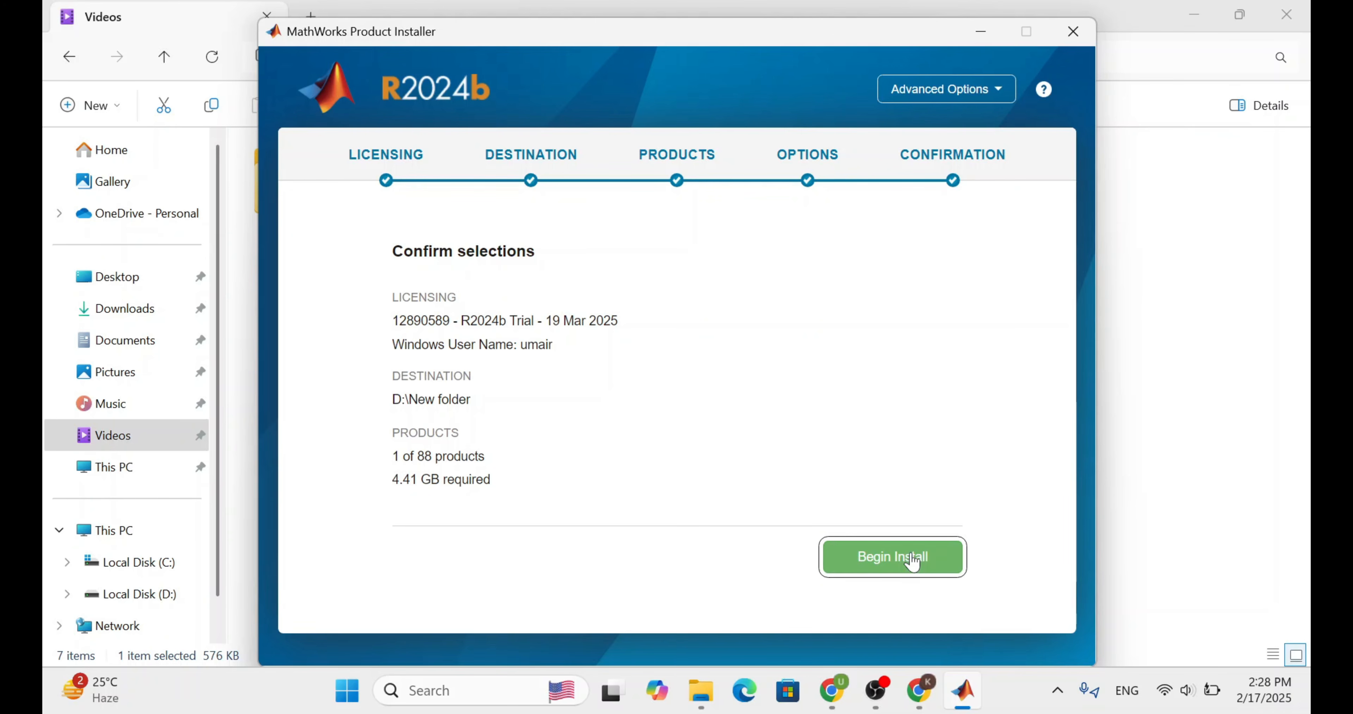
click(913, 559)
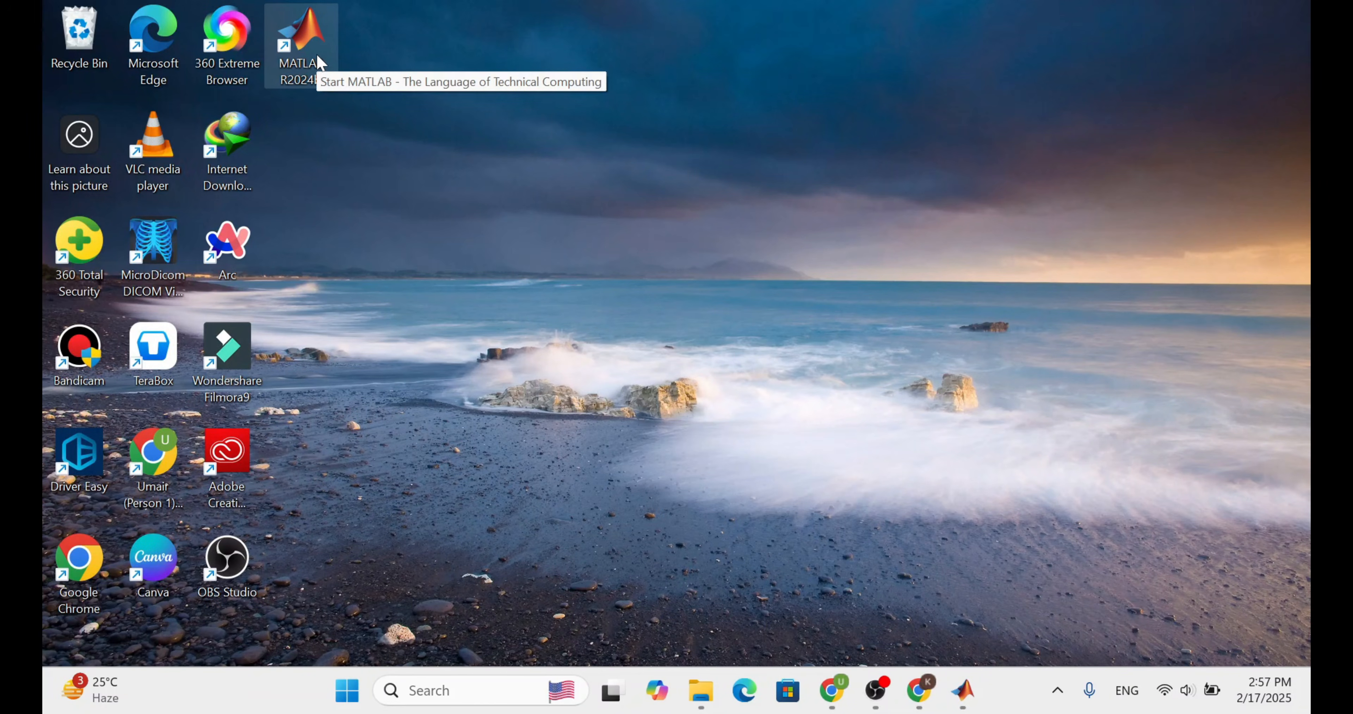
Launch the installed MATLAB R2024b from its desktop shortcut
double_click(319, 63)
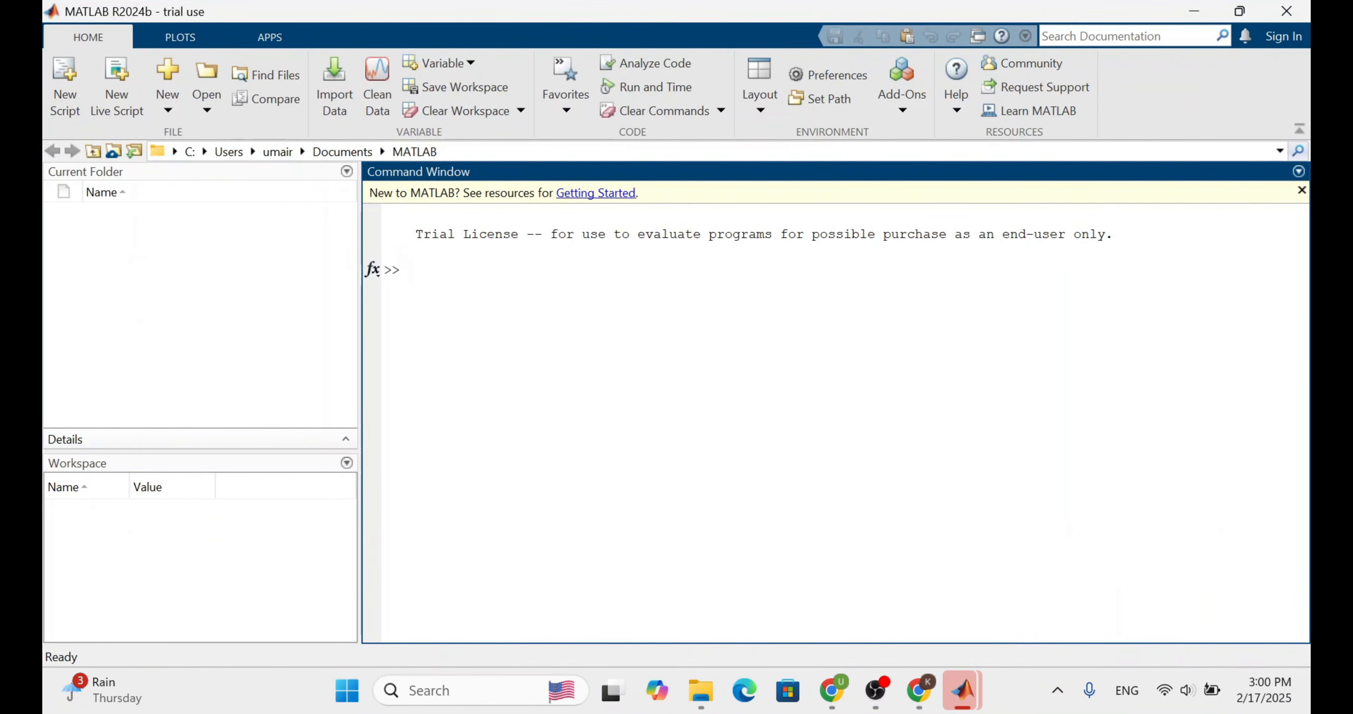